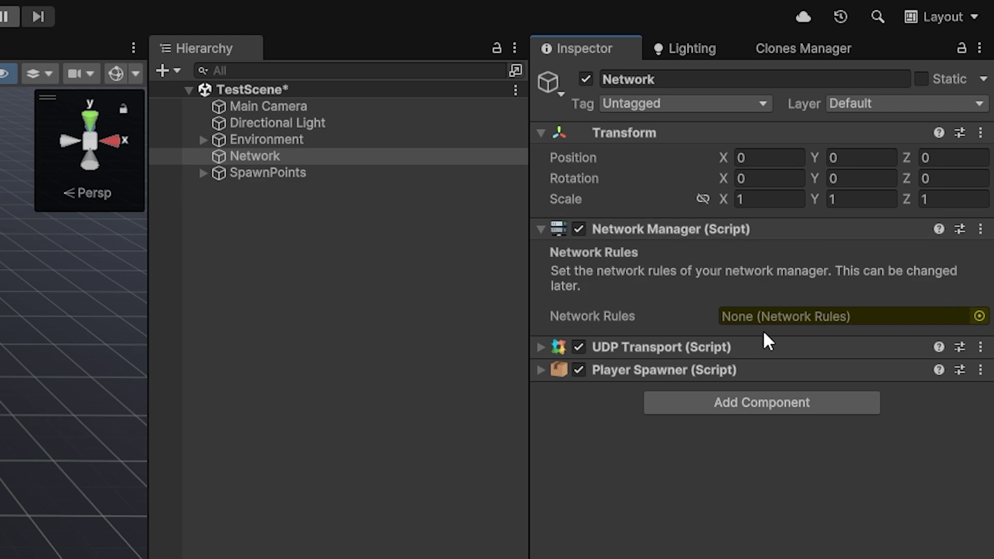
# Step: Try the ServerStrict and ServerOwner rule assets, then assign Unsafe as the Network Manager's Network Rules
pyautogui.click(978, 315)
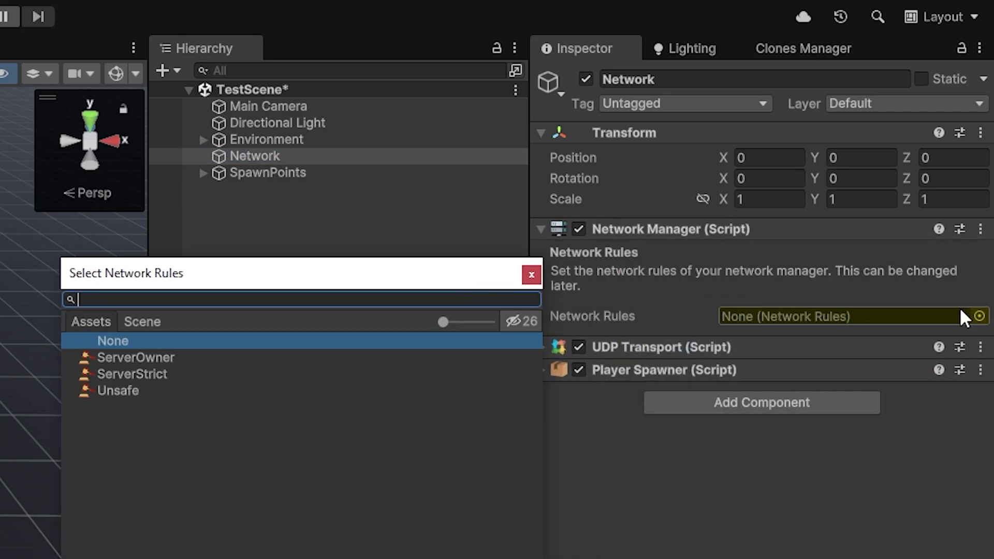
pyautogui.moveTo(381, 285); pyautogui.dragTo(365, 217)
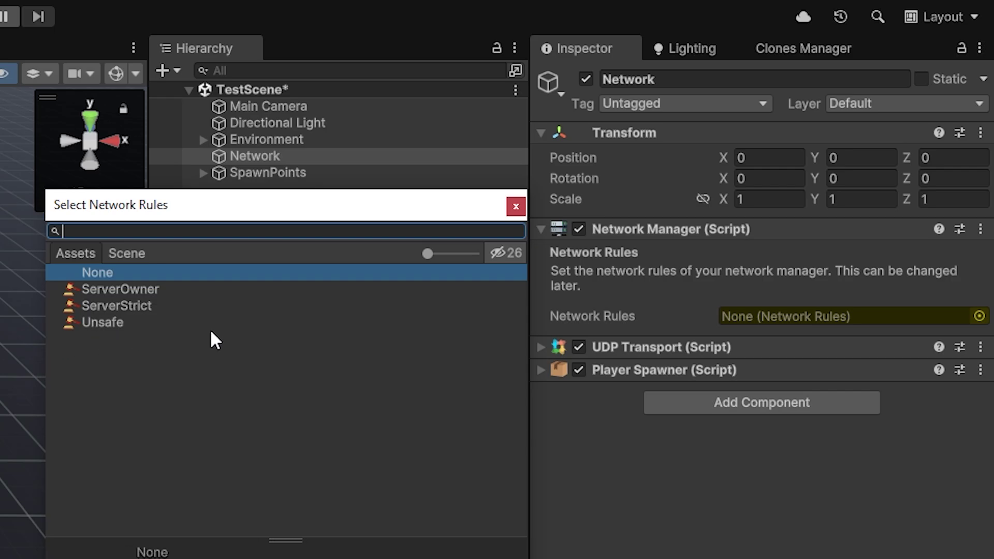
pyautogui.click(143, 309)
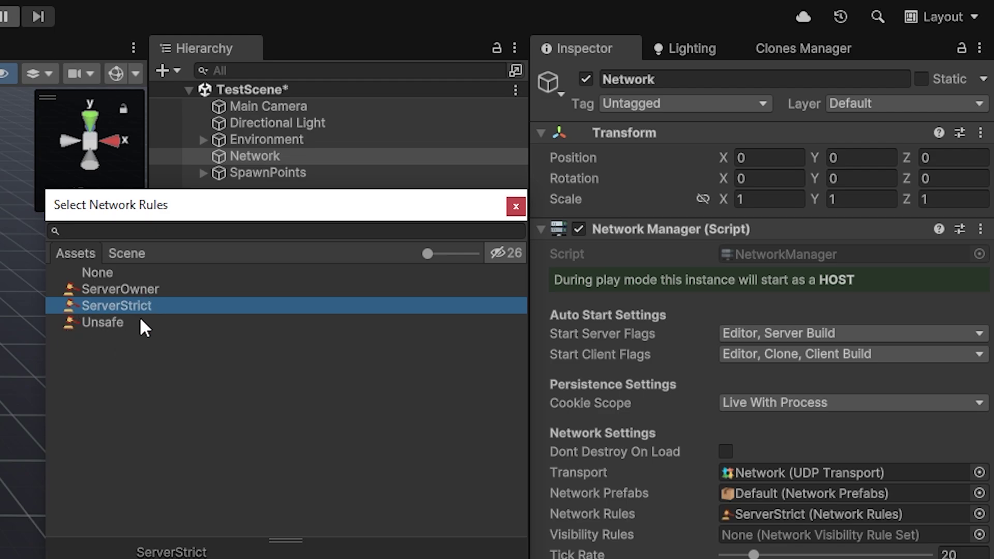
pyautogui.click(93, 289)
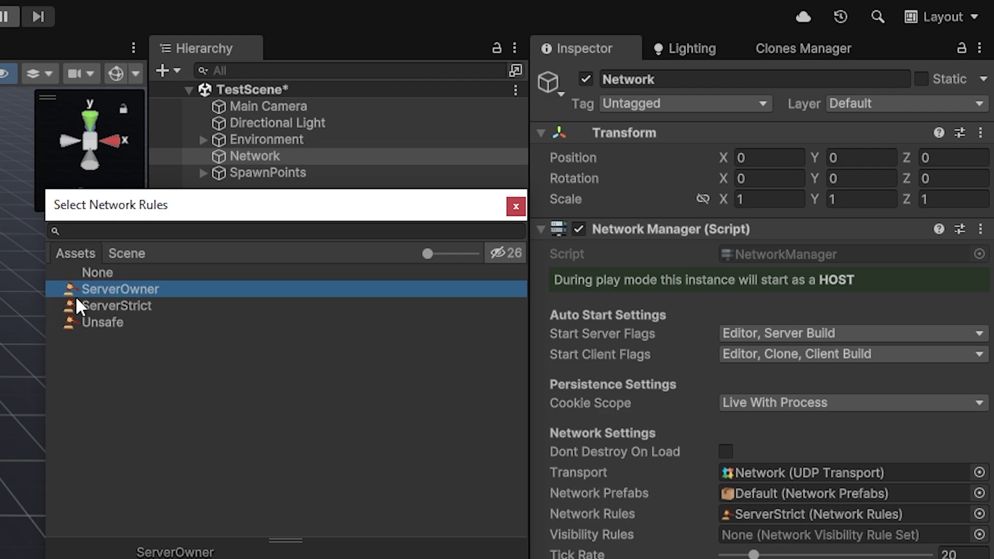
pyautogui.click(112, 304)
pyautogui.click(109, 290)
pyautogui.click(86, 322)
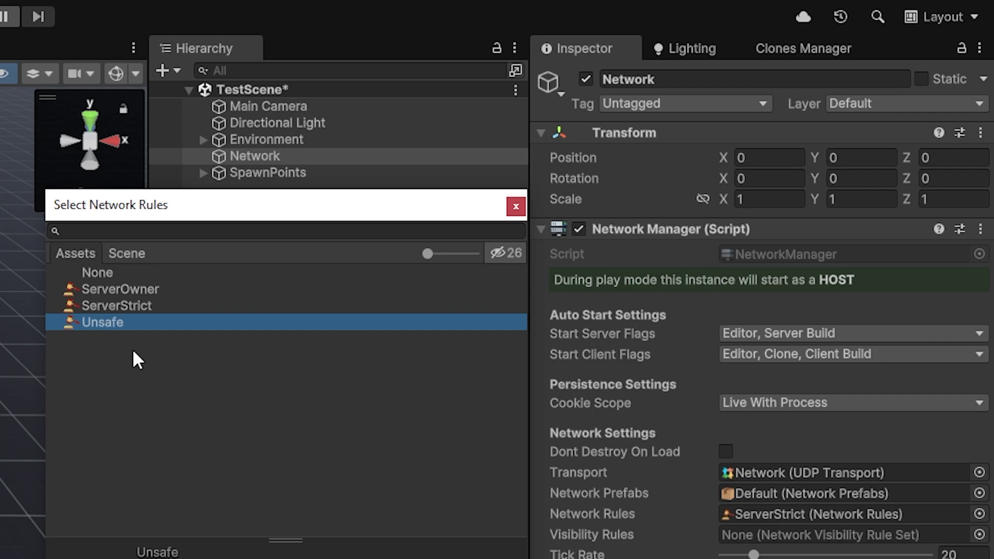
pyautogui.click(140, 310)
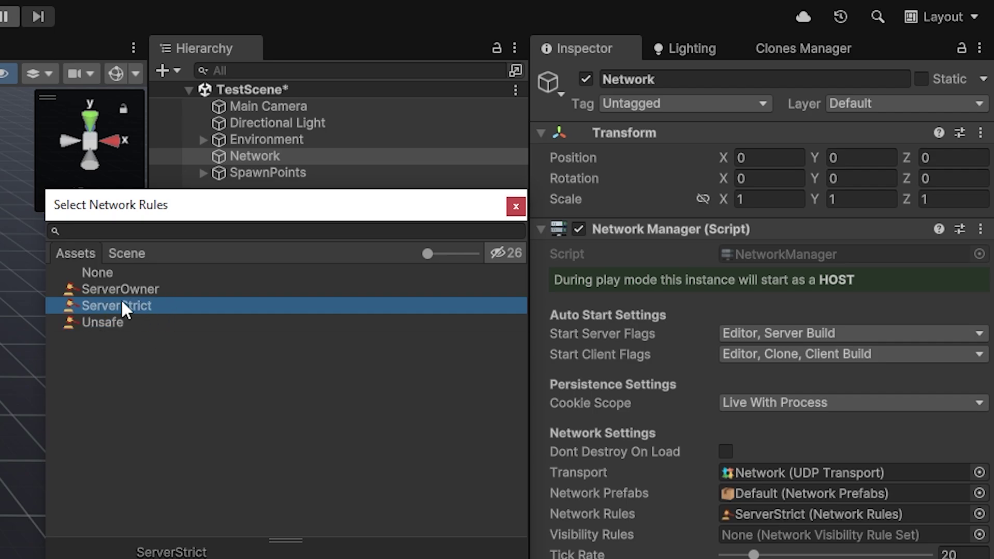
pyautogui.click(138, 322)
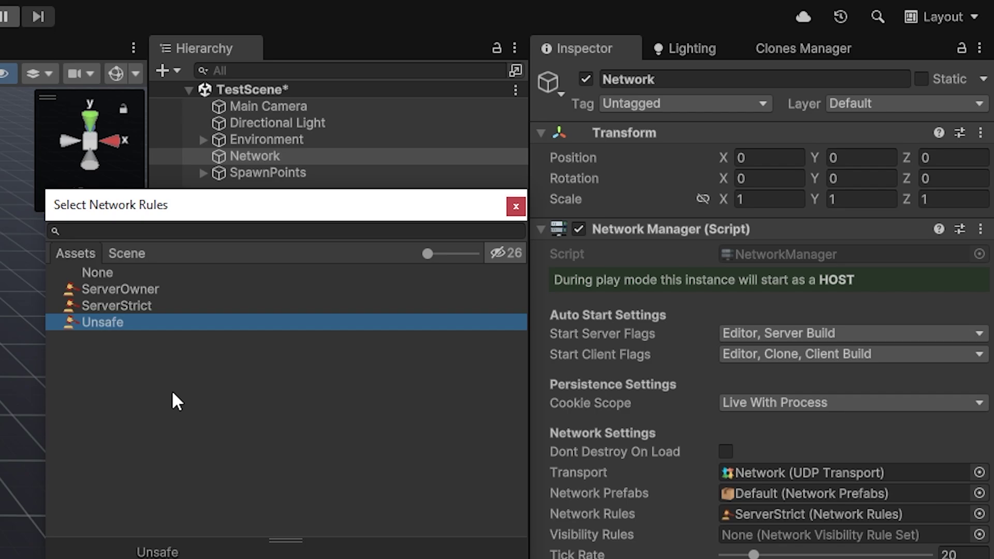
pyautogui.doubleClick(111, 325)
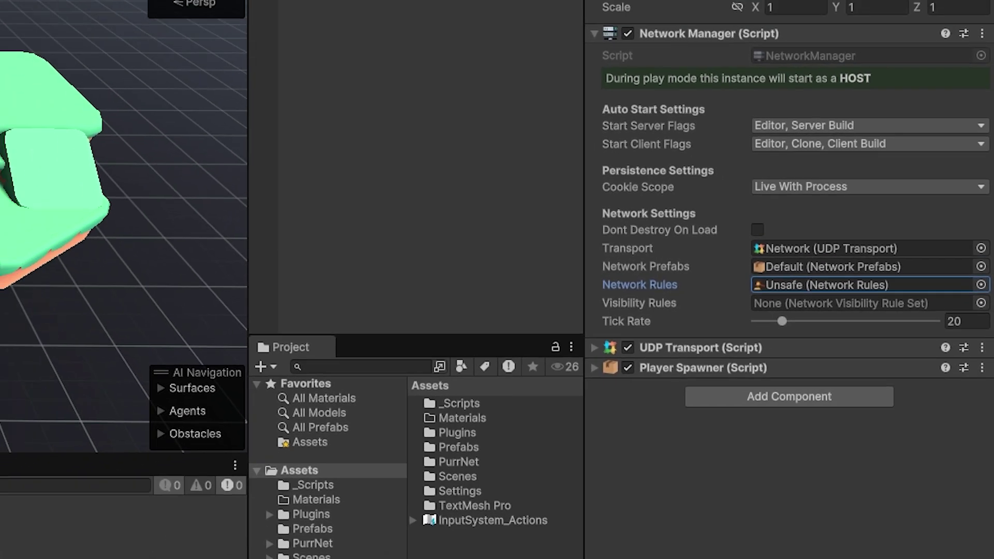
# Step: Create a PurrNet Network Rules asset named MyRules in Settings and expand its Default Spawn Rules
pyautogui.click(222, 558)
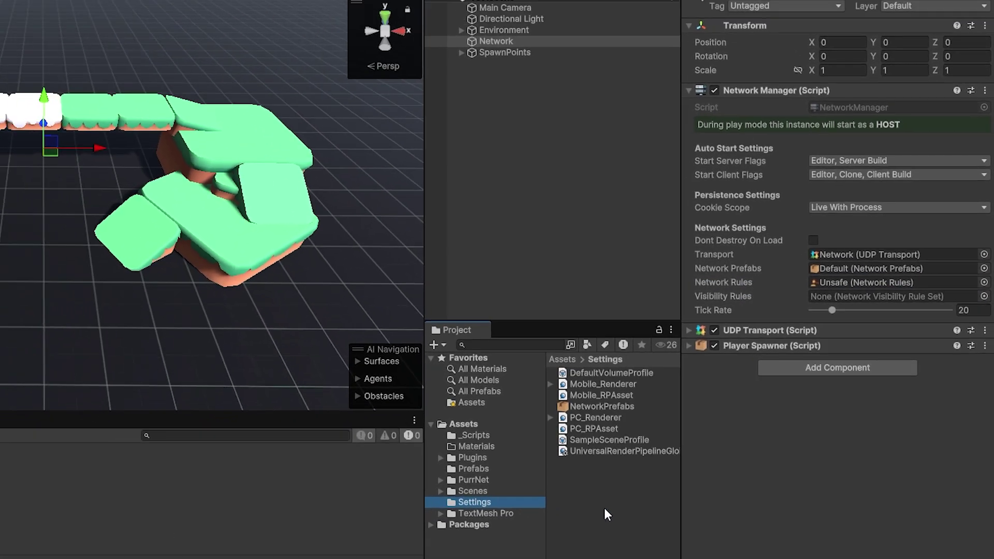
pyautogui.rightClick(223, 558)
pyautogui.moveTo(759, 161)
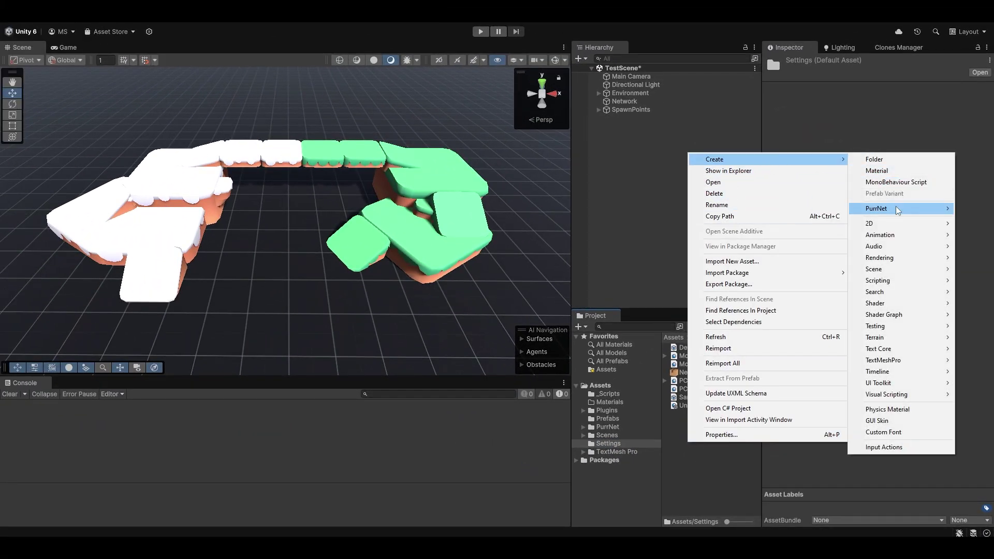
pyautogui.moveTo(898, 210)
pyautogui.click(793, 219)
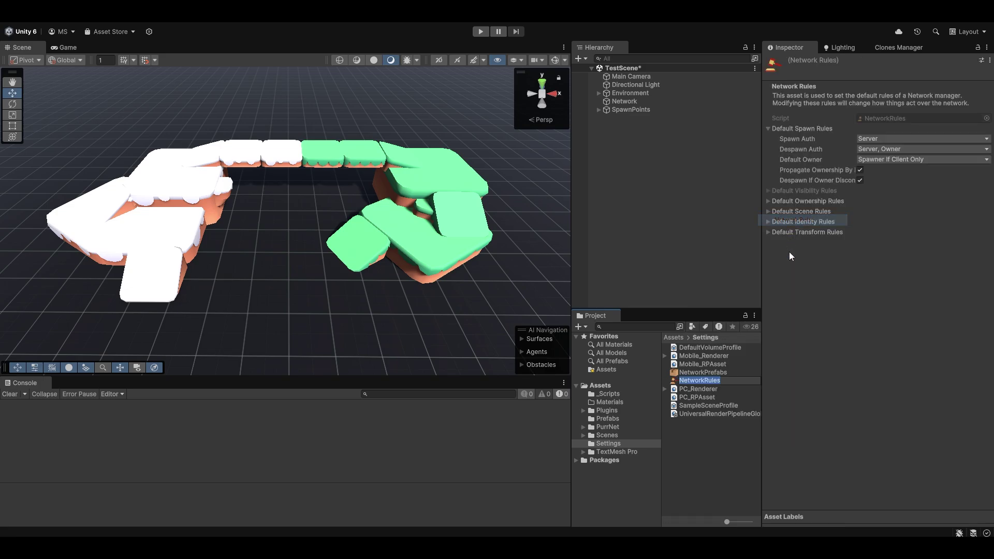
pyautogui.write('MyRules')
pyautogui.press('Return')
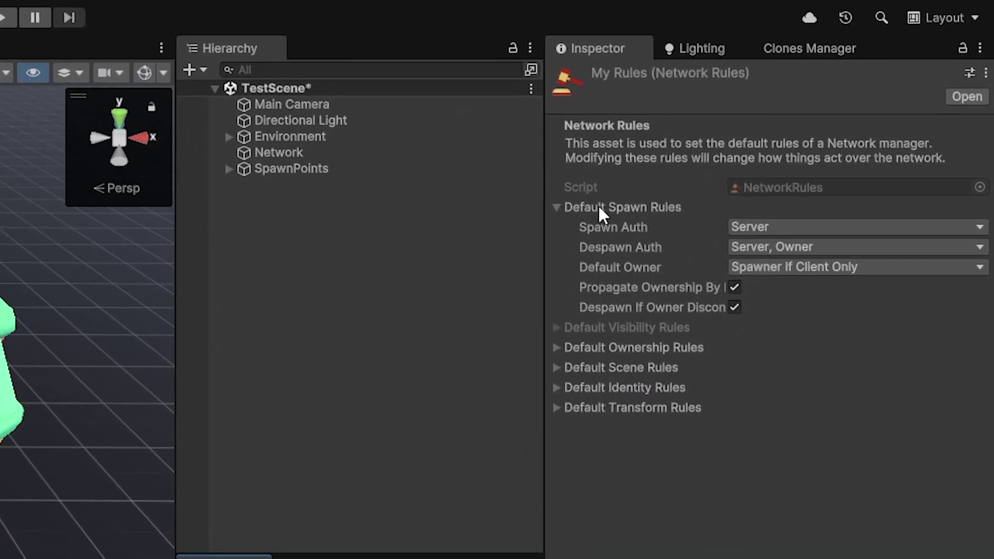
pyautogui.click(616, 213)
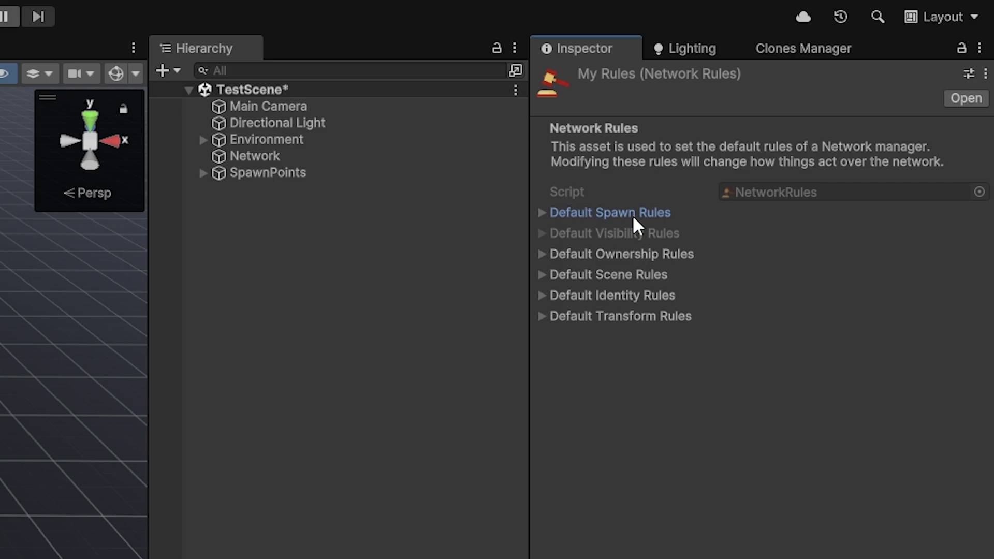
pyautogui.click(590, 213)
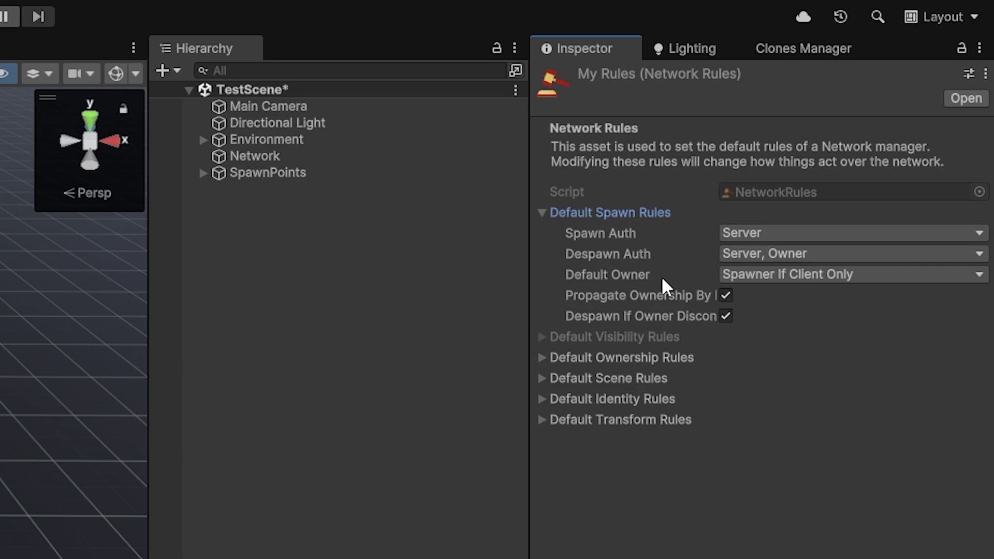
# Step: Set MyRules' Spawn Auth to Everyone and Despawn Auth to Everything, then expand the ownership and scene groups
pyautogui.click(748, 234)
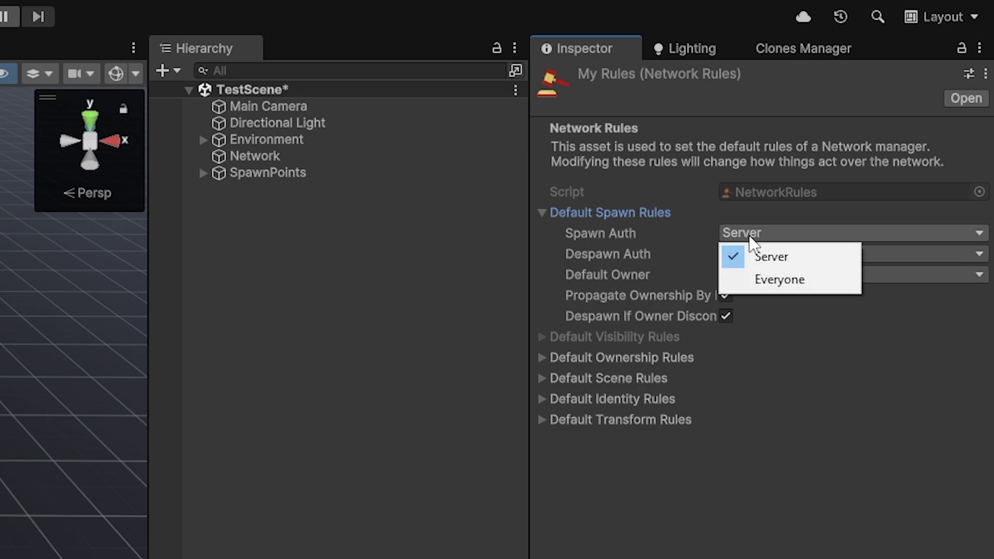
pyautogui.click(775, 281)
pyautogui.click(766, 255)
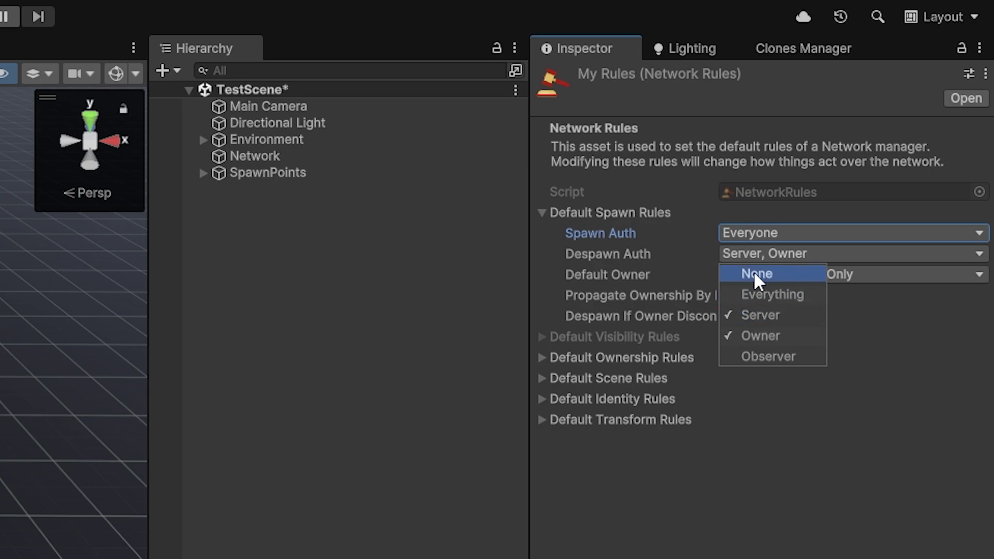
pyautogui.click(769, 296)
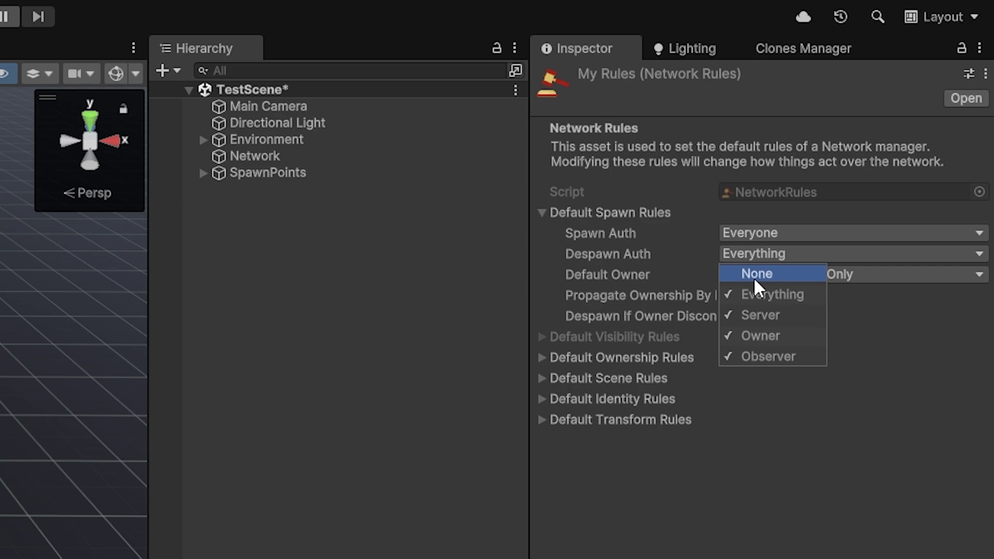
pyautogui.click(757, 357)
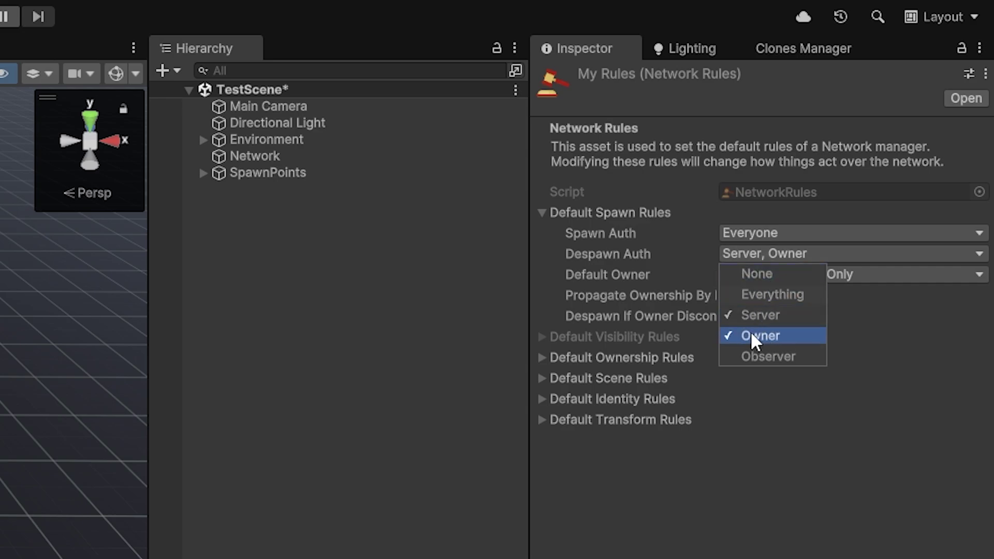
pyautogui.click(766, 356)
pyautogui.click(733, 468)
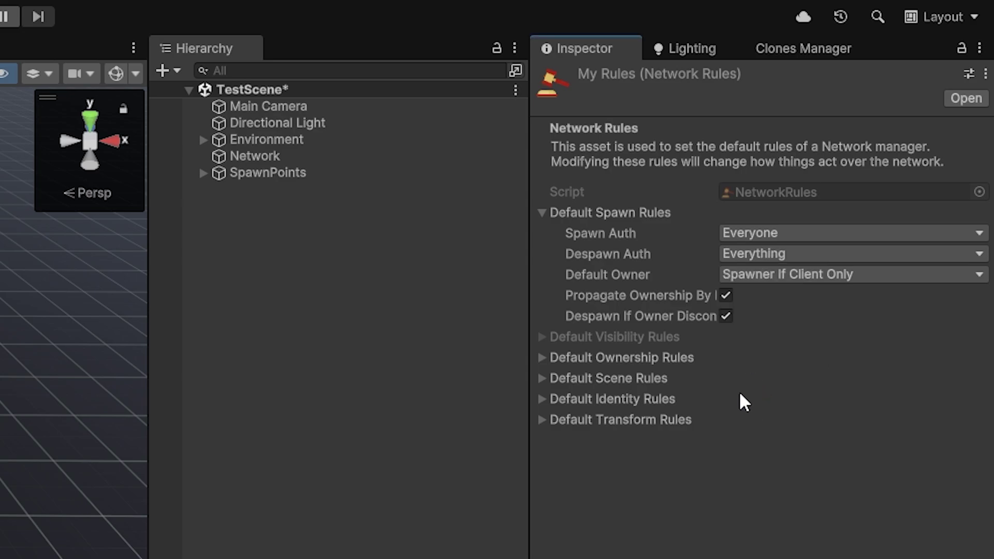
pyautogui.click(589, 359)
pyautogui.click(616, 460)
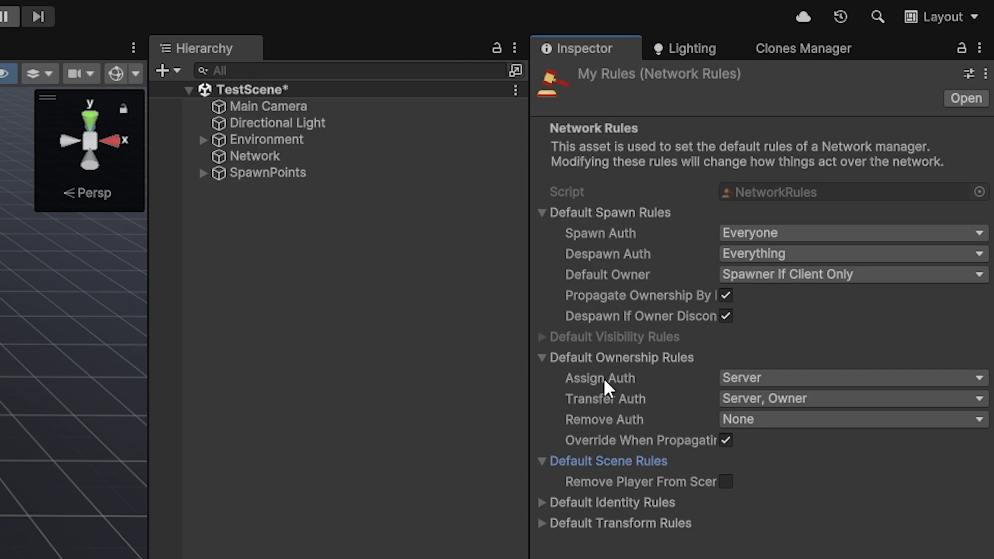
# Step: Set MyRules' Assign Auth to Everyone, and Transfer Auth and Remove Auth to Everything
pyautogui.moveTo(604, 381)
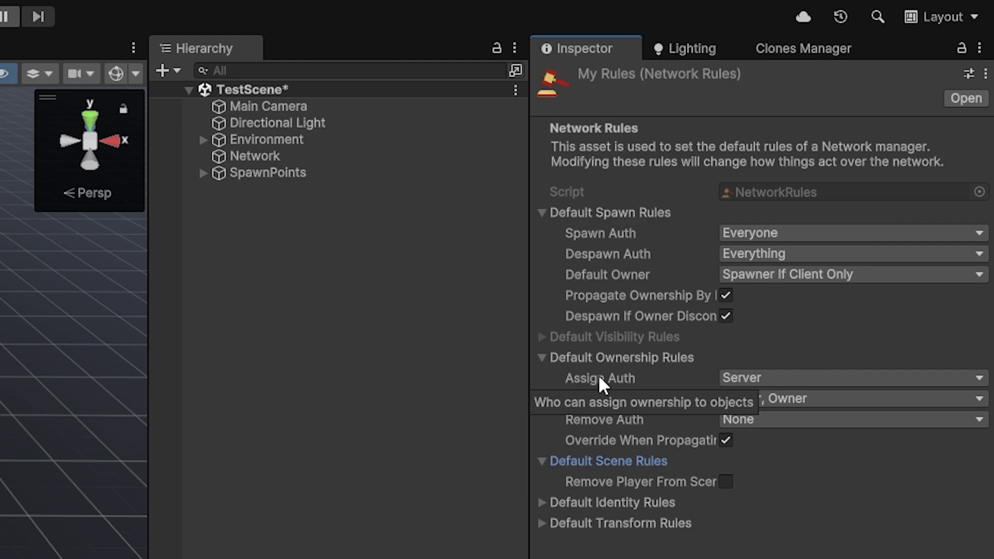
pyautogui.click(781, 377)
pyautogui.click(768, 422)
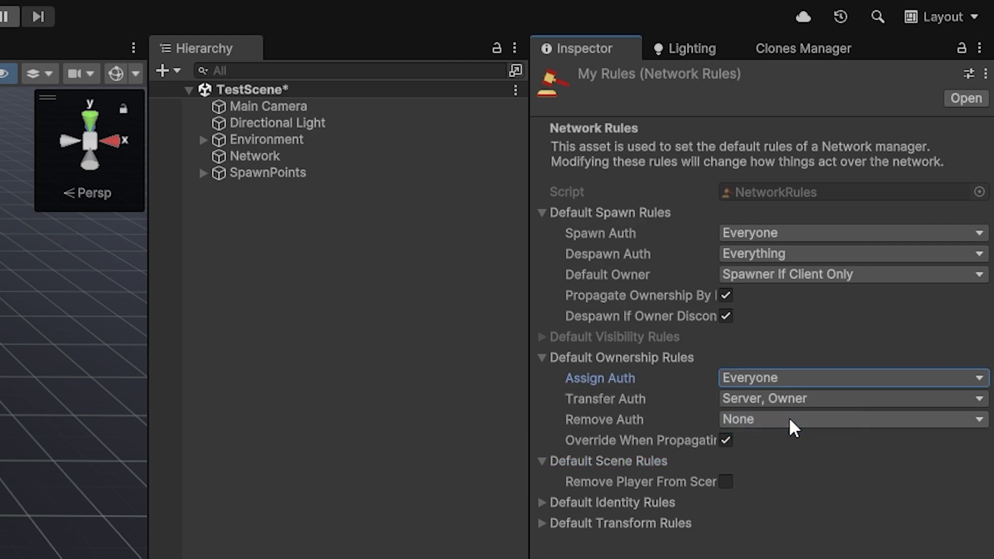
pyautogui.click(803, 401)
pyautogui.click(779, 439)
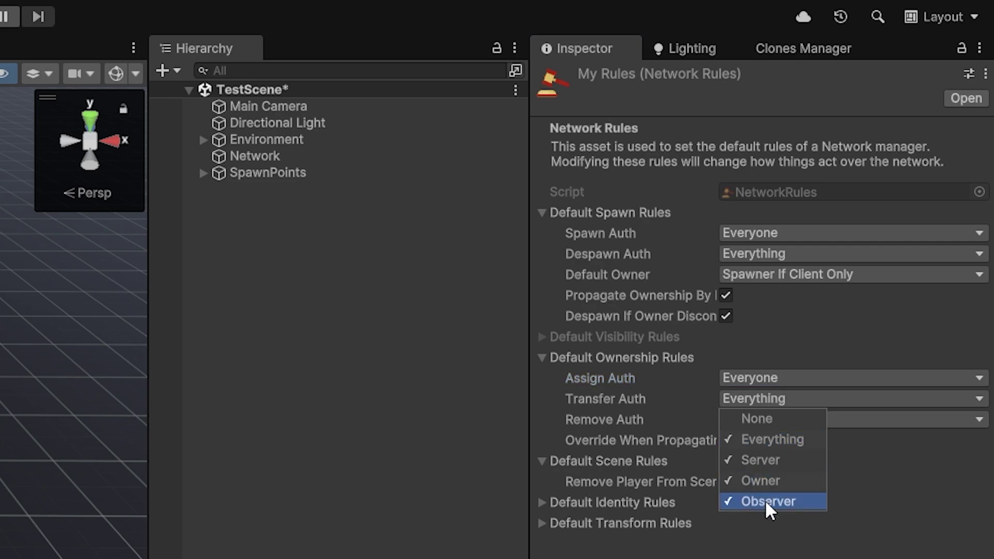
pyautogui.press('Escape')
pyautogui.click(774, 420)
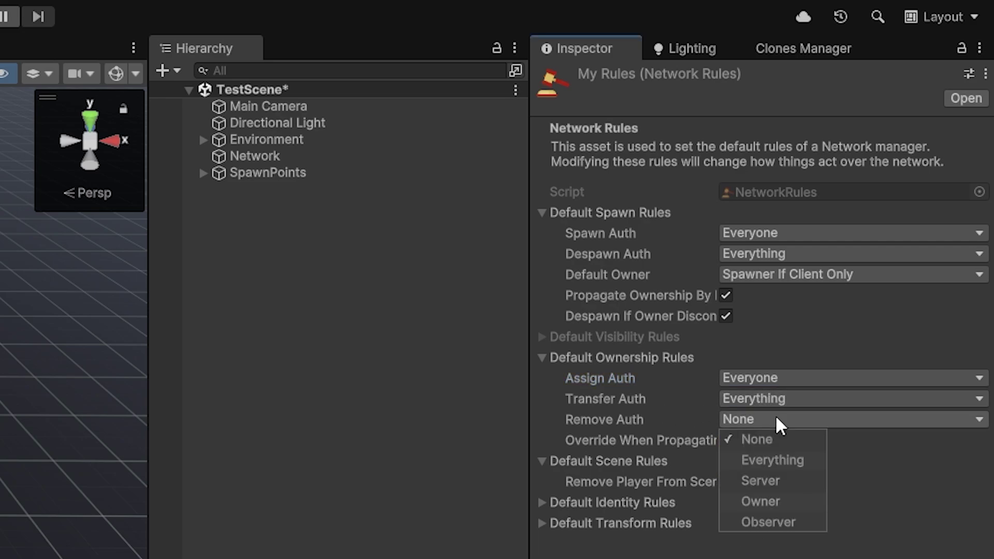
pyautogui.click(777, 464)
pyautogui.press('Escape')
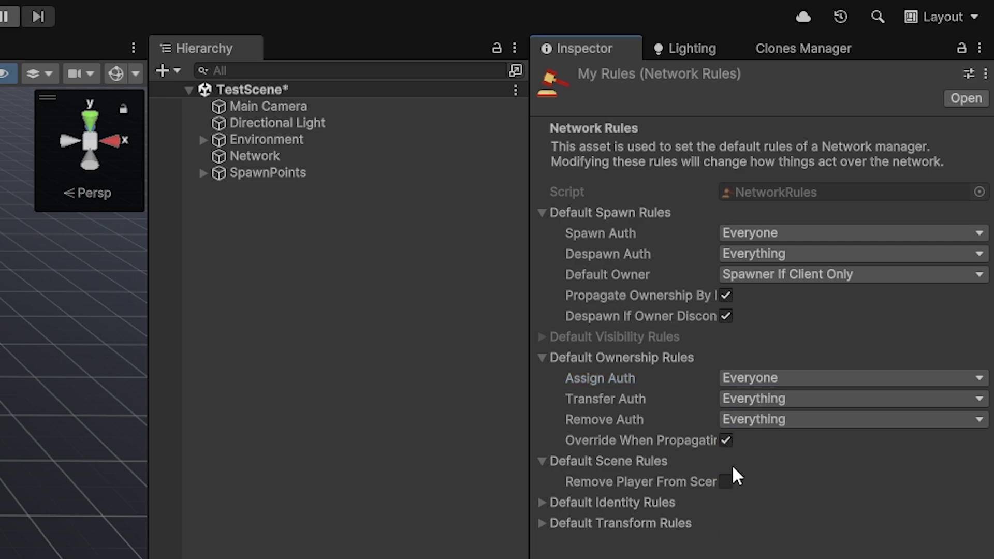
# Step: Collapse MyRules' rule groups and set the Network Manager's Network Rules to Unsafe
pyautogui.click(621, 357)
pyautogui.click(634, 382)
pyautogui.click(630, 401)
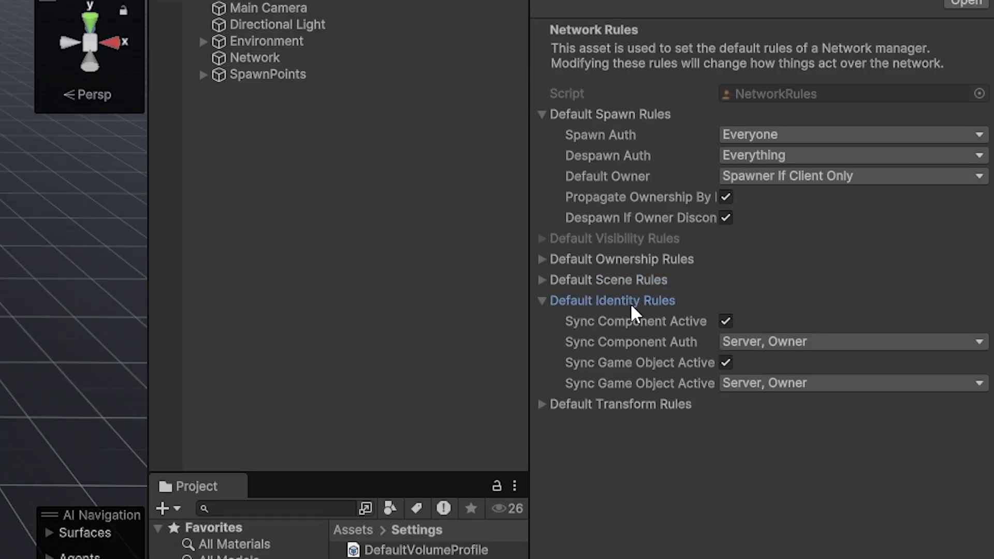
pyautogui.click(642, 303)
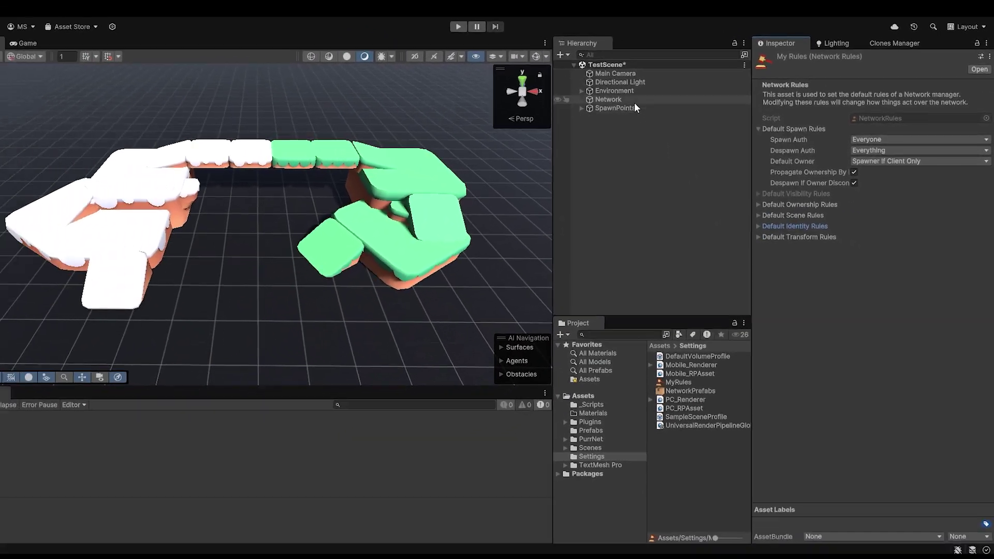
pyautogui.click(634, 101)
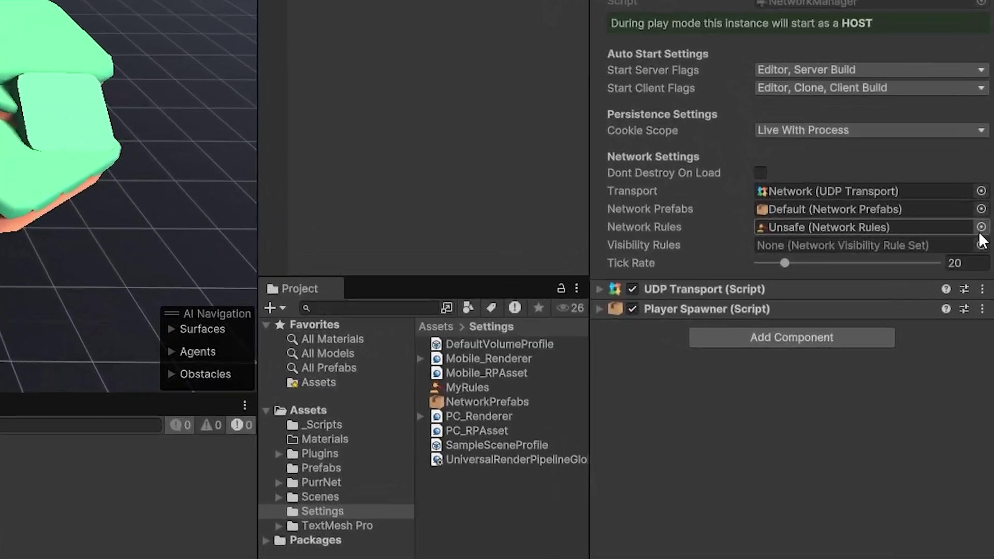
pyautogui.click(981, 228)
pyautogui.click(538, 282)
pyautogui.moveTo(616, 203); pyautogui.dragTo(92, 171)
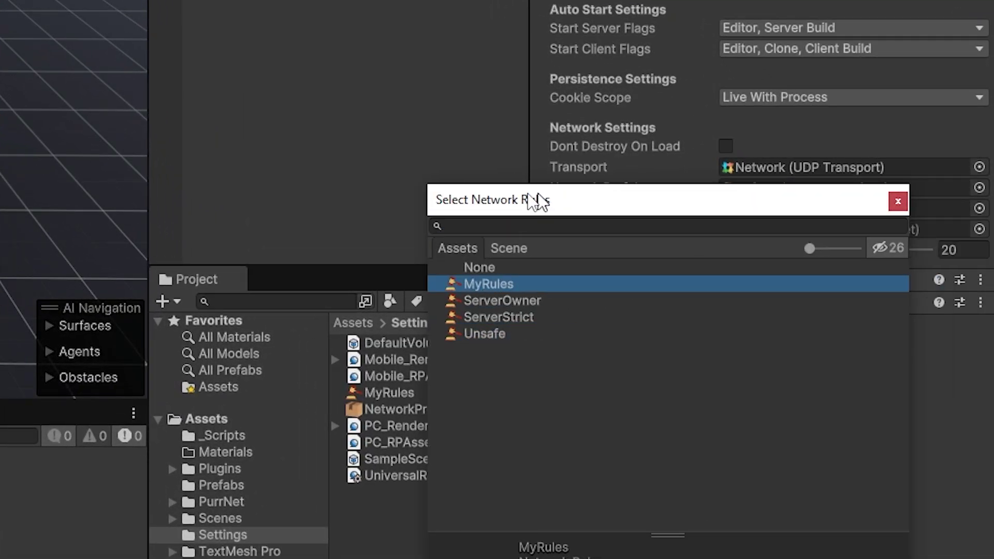
pyautogui.click(94, 304)
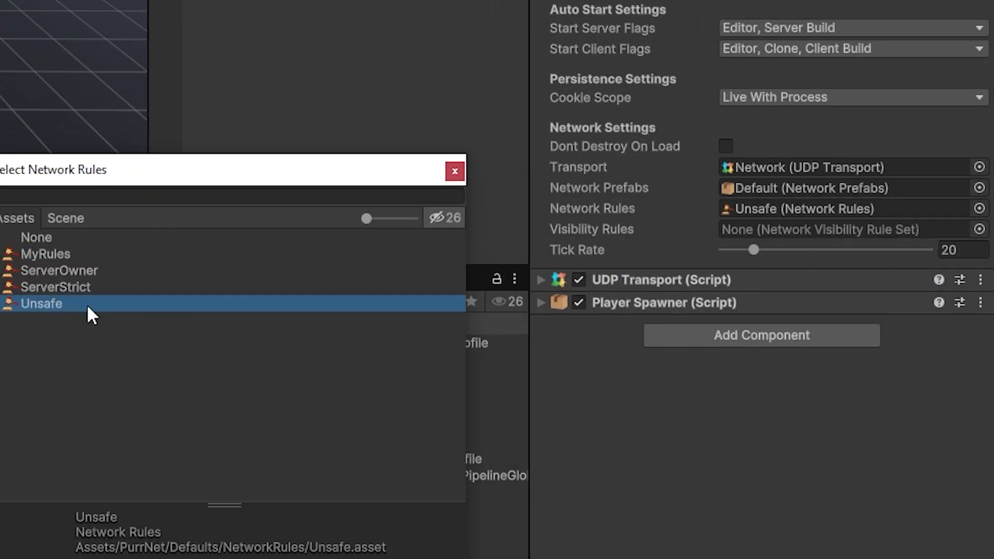
pyautogui.doubleClick(86, 304)
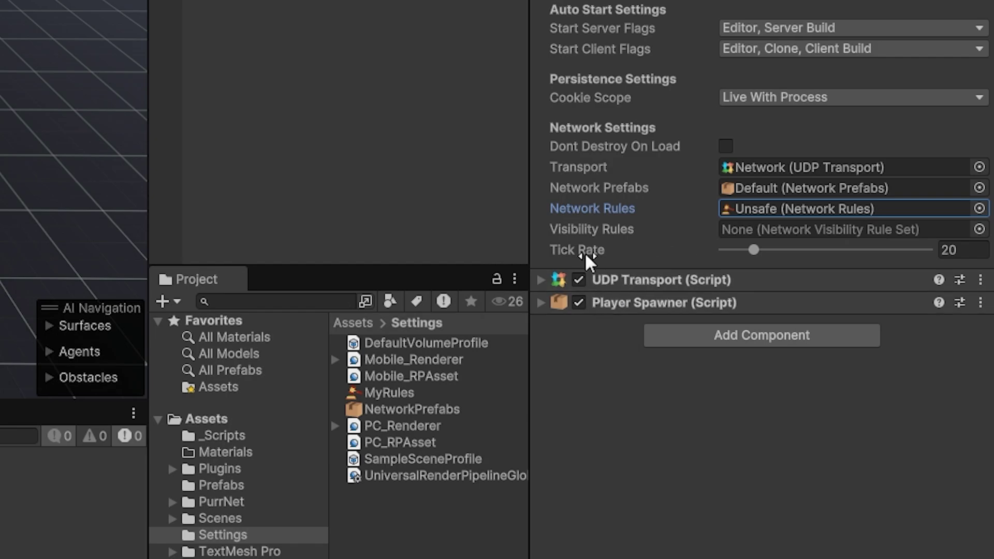
# Step: Review MyRules, switch the Network Manager's rules to ServerStrict, and open the Prefabs folder
pyautogui.click(388, 392)
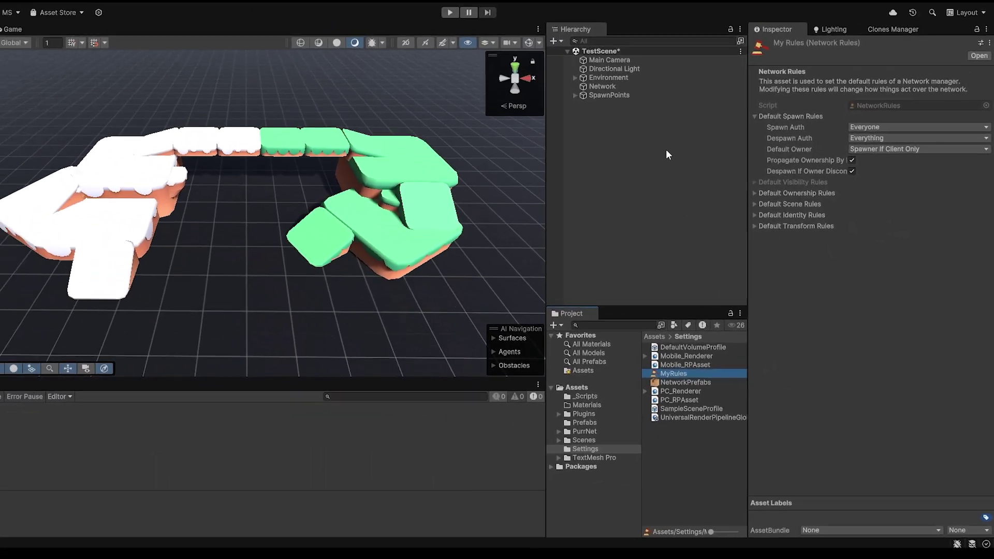
pyautogui.click(553, 32)
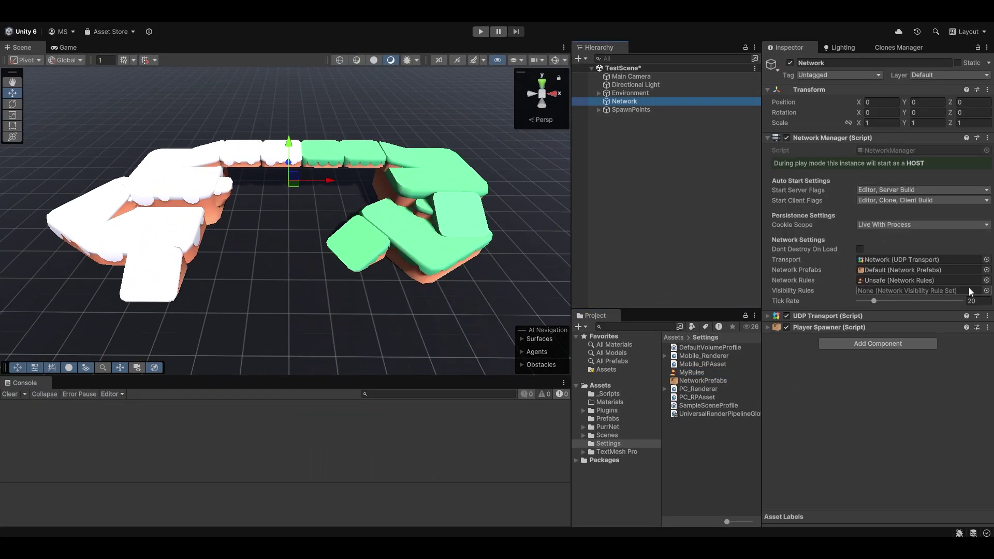
pyautogui.click(979, 264)
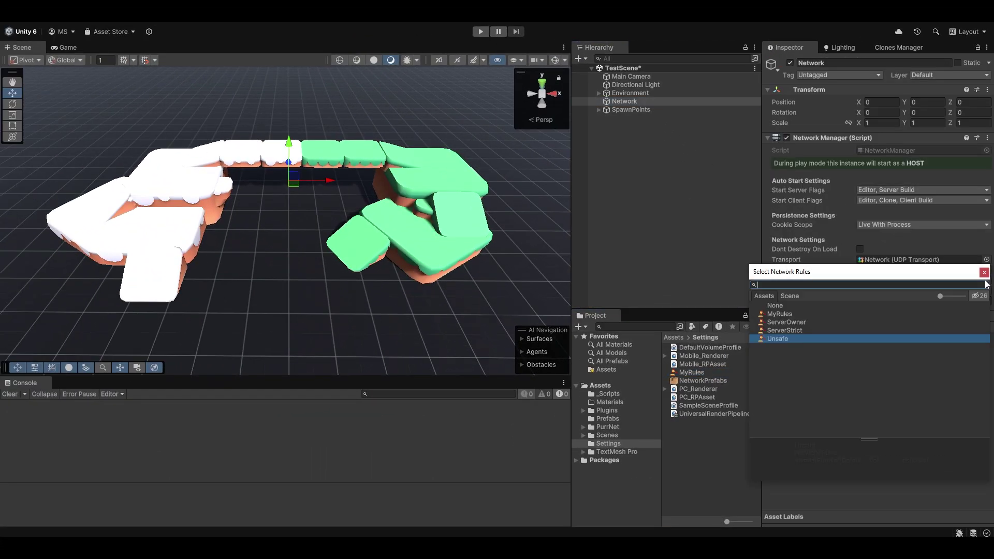
pyautogui.doubleClick(795, 331)
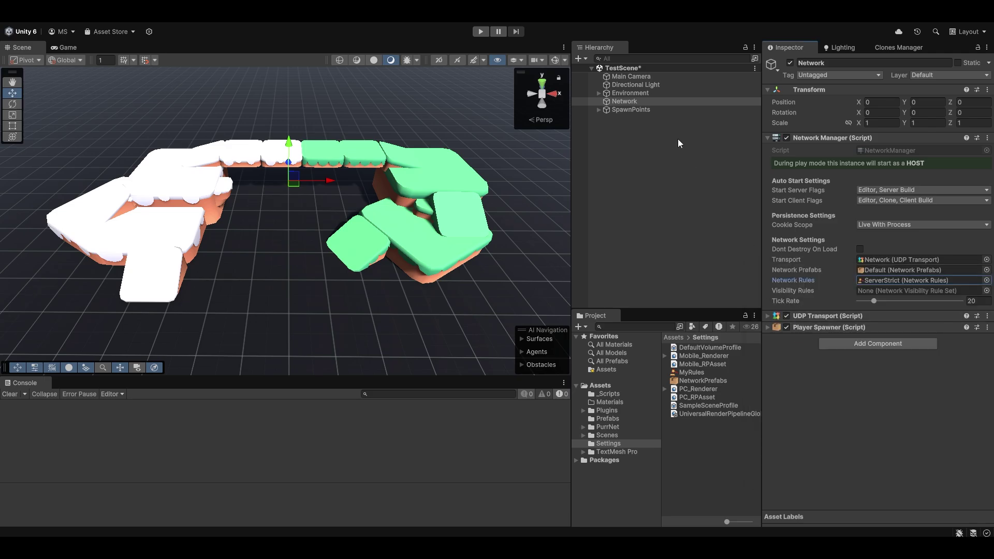
pyautogui.click(623, 419)
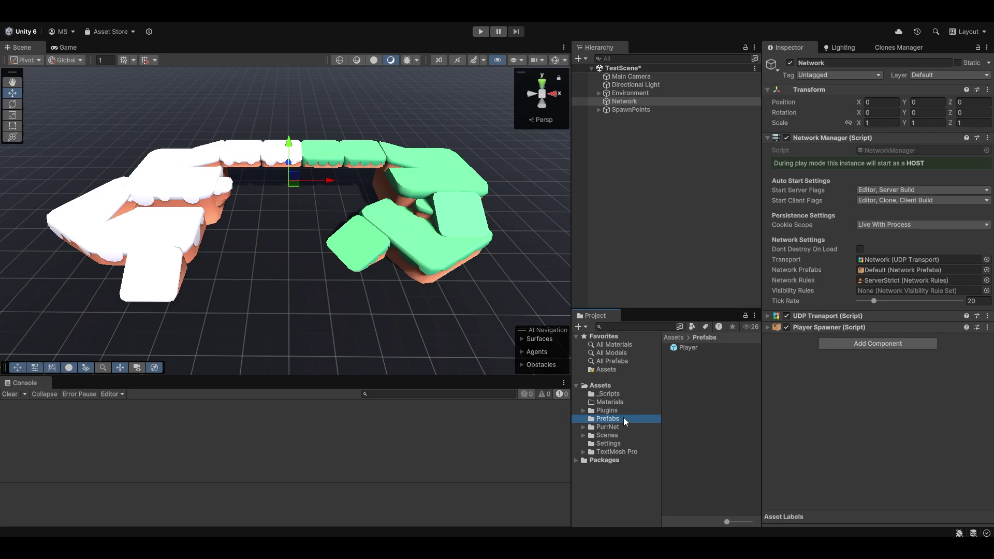
# Step: Open the Player prefab in Prefab Mode and expand its Network Transform Override Defaults
pyautogui.doubleClick(717, 347)
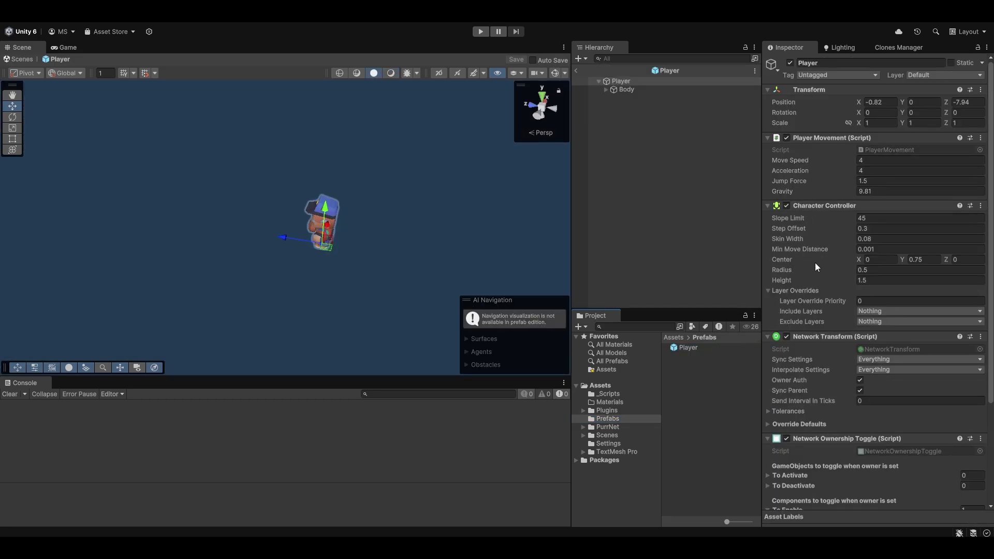
pyautogui.scroll(-3, 814, 263)
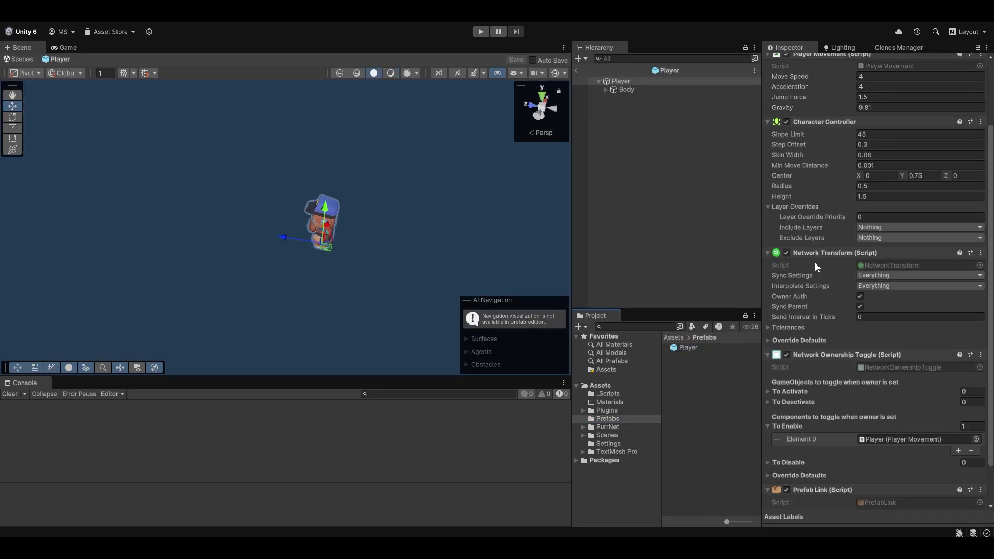
pyautogui.click(770, 340)
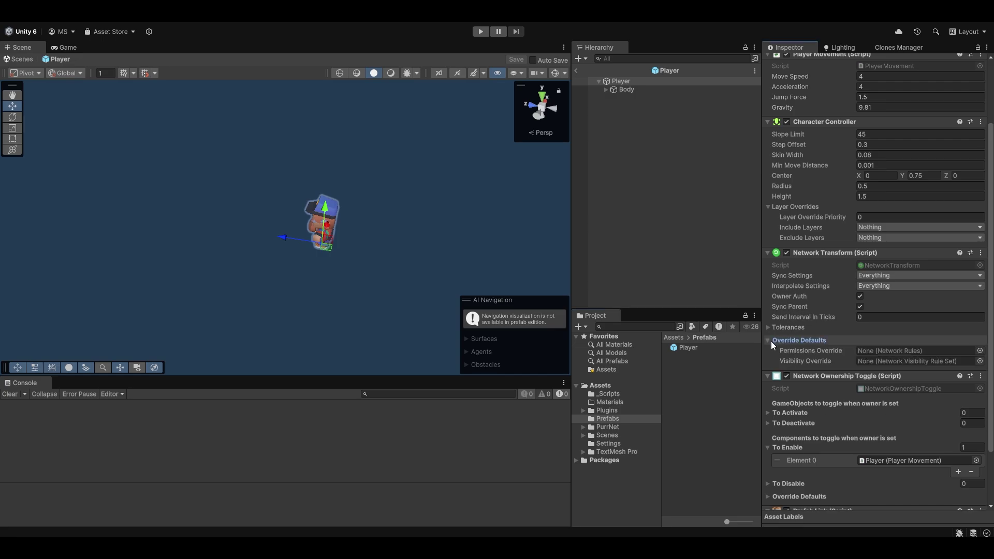
pyautogui.keyDown('alt'); pyautogui.moveTo(483, 234); pyautogui.dragTo(621, 217); pyautogui.keyUp('alt')
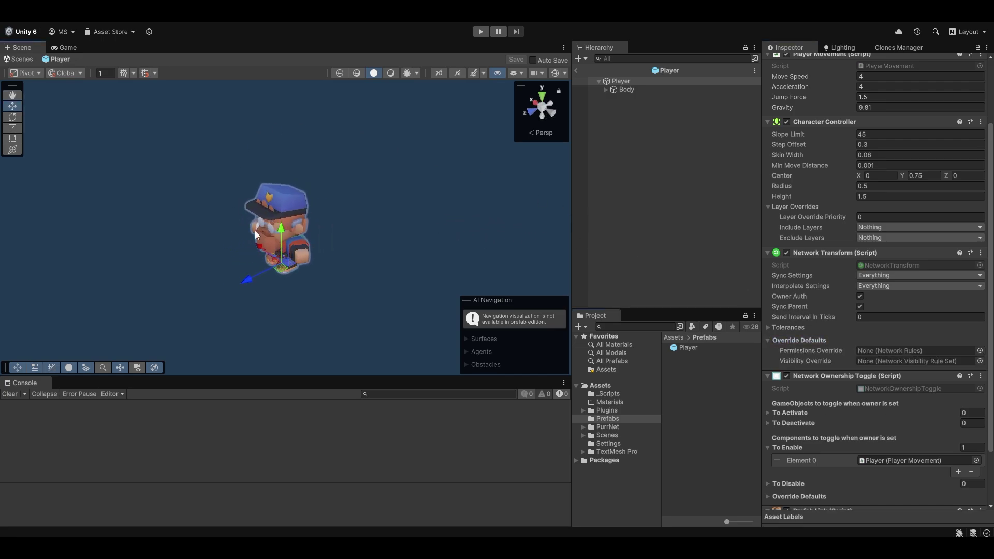
pyautogui.click(802, 340)
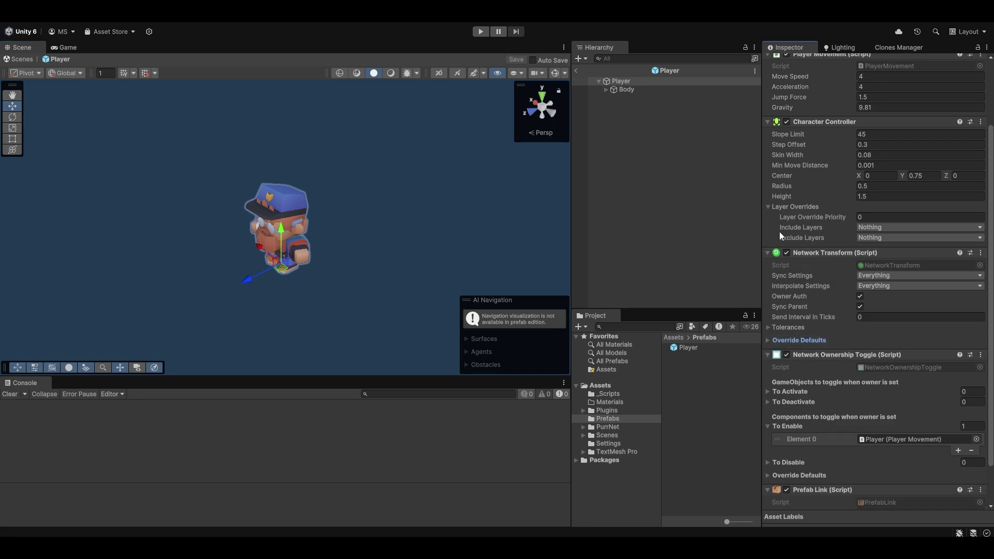
pyautogui.scroll(2, 812, 278)
pyautogui.scroll(-4, 817, 291)
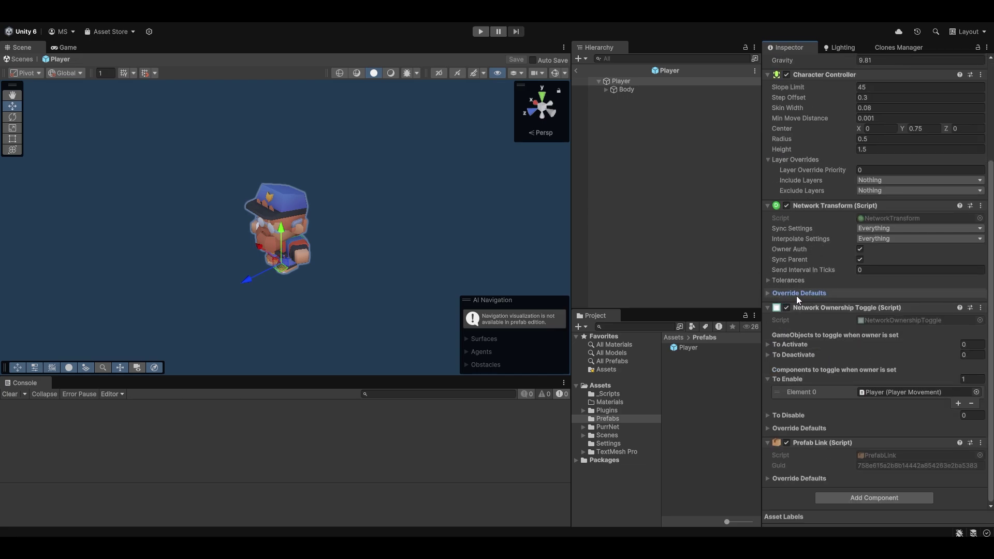
pyautogui.click(793, 294)
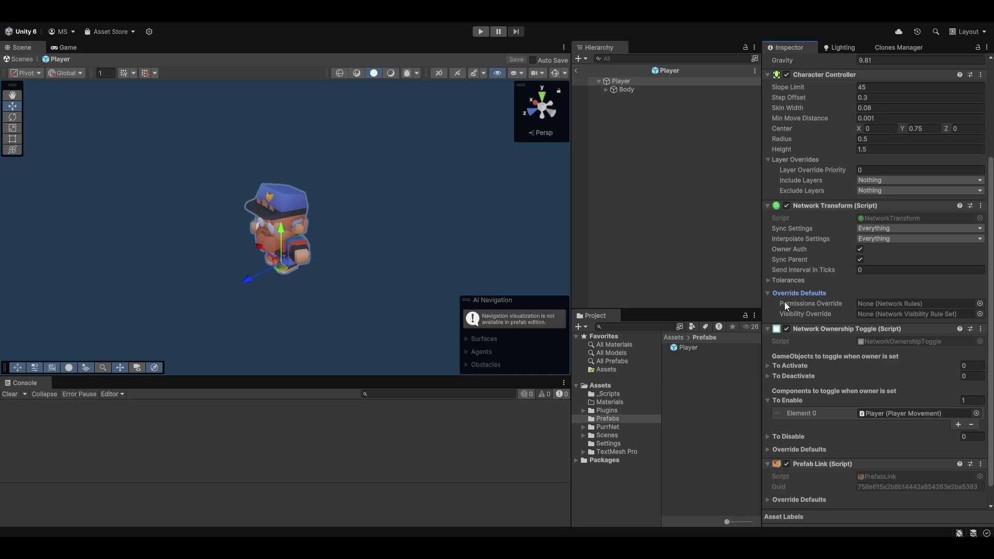
# Step: Set the Network Transform's Permissions Override to the Unsafe rules
pyautogui.click(980, 303)
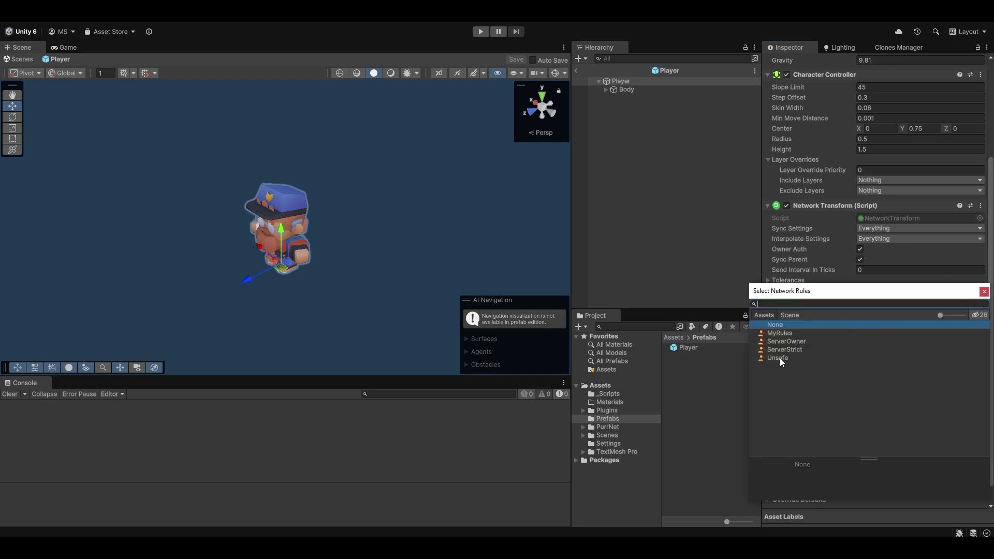
pyautogui.doubleClick(780, 359)
pyautogui.scroll(3, 880, 366)
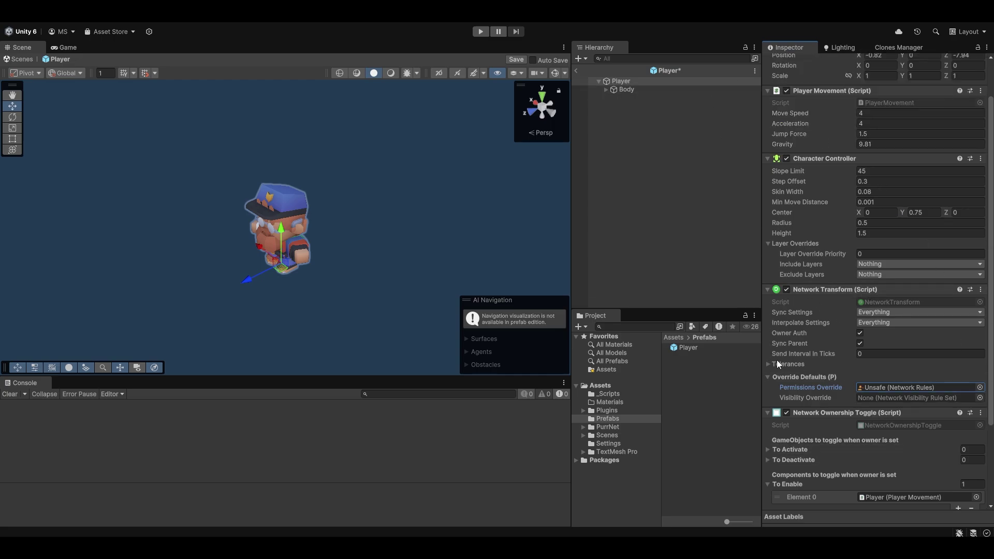
pyautogui.scroll(-4, 891, 334)
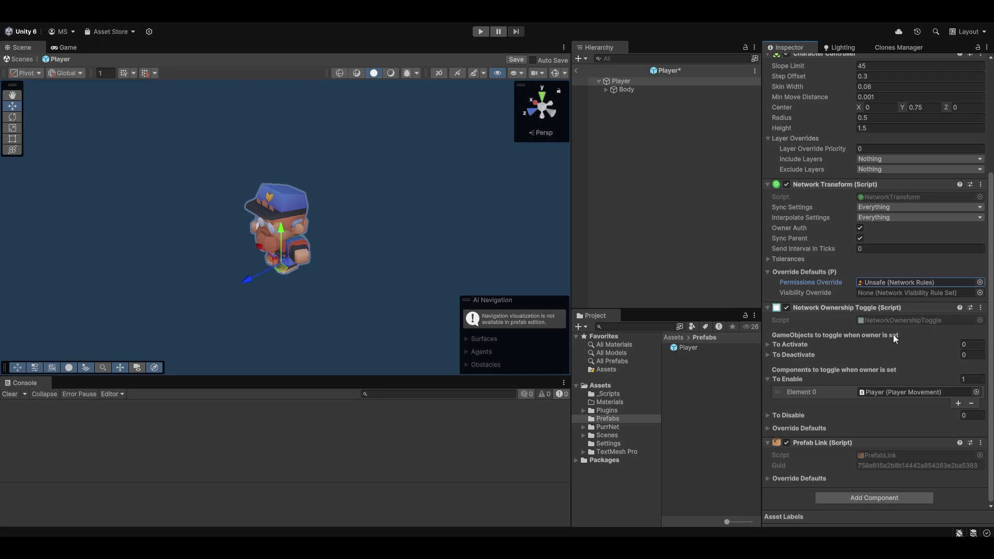
# Step: Check the To Disable list and Network Ownership Toggle override defaults
pyautogui.click(788, 415)
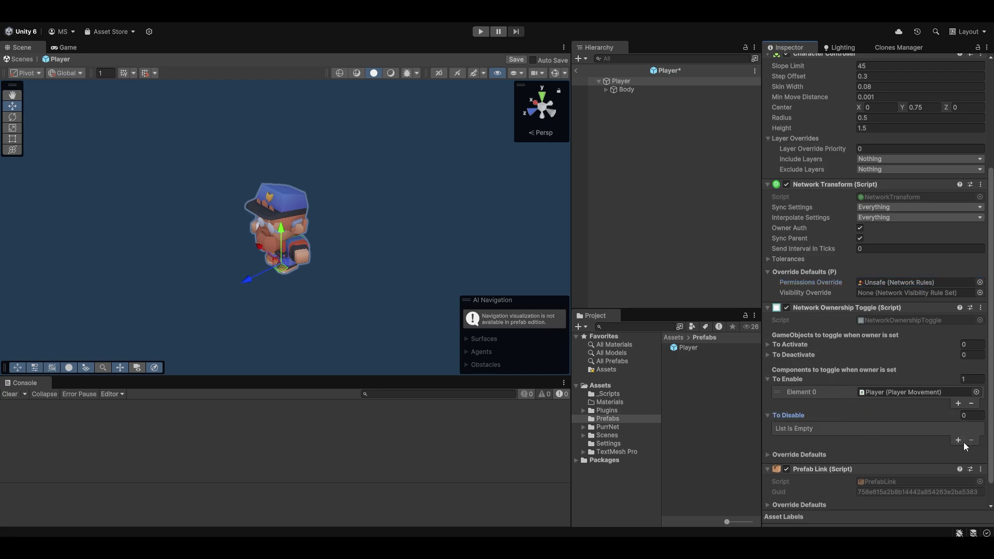
pyautogui.click(801, 415)
pyautogui.click(802, 428)
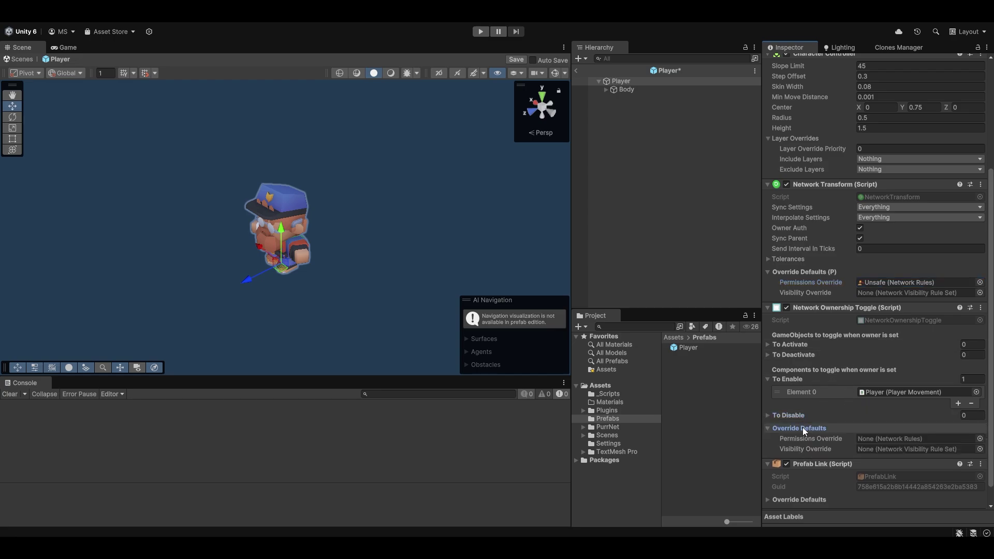
pyautogui.click(804, 428)
pyautogui.scroll(4, 854, 394)
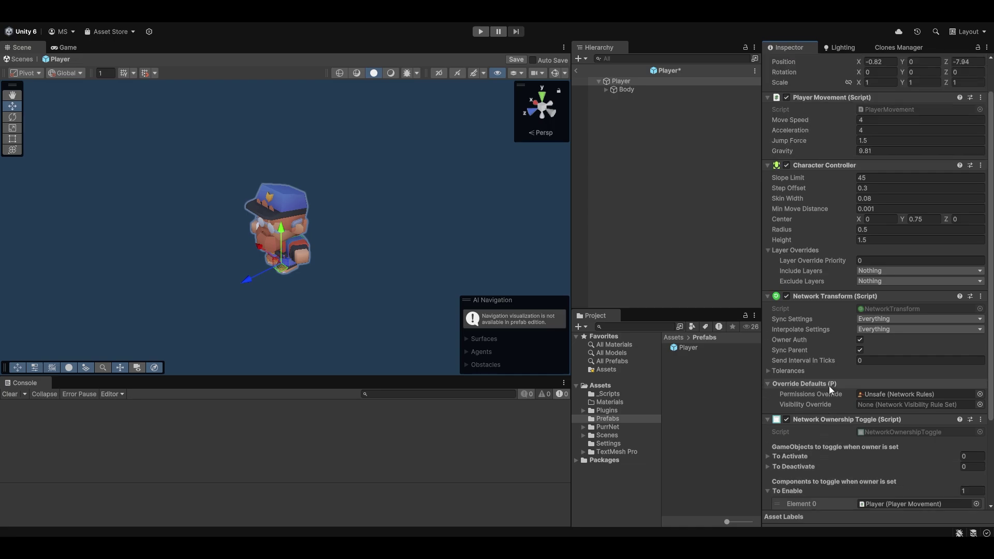
pyautogui.scroll(1, 830, 399)
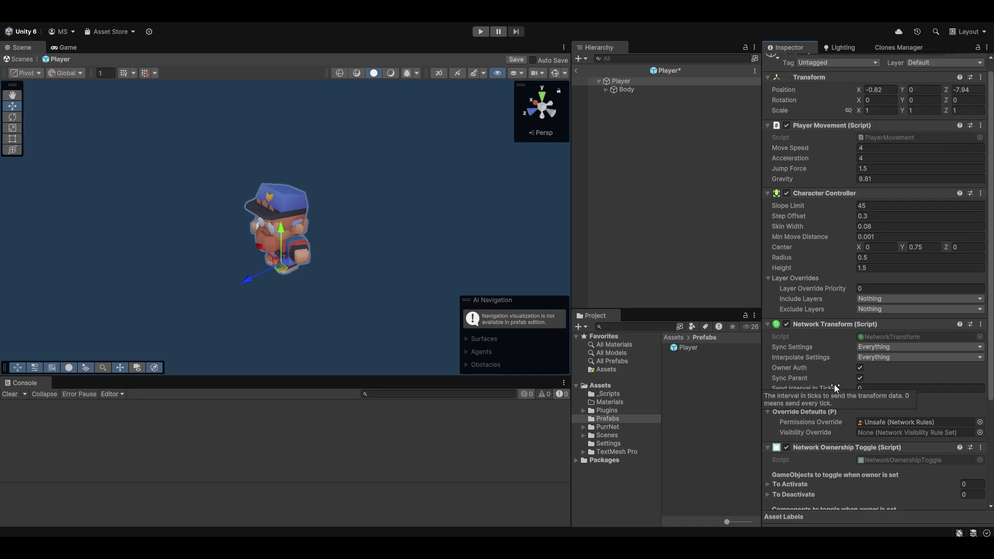
pyautogui.scroll(-2, 869, 372)
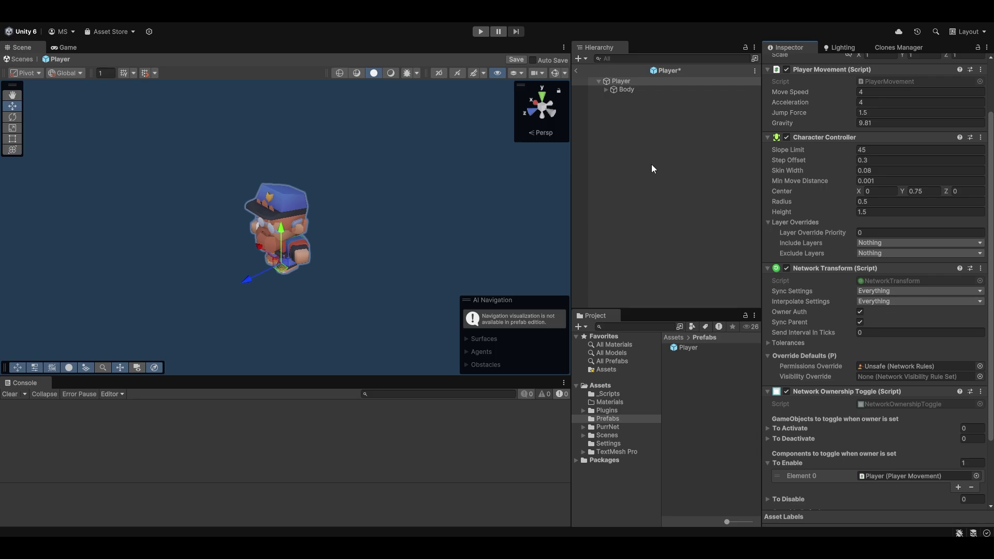
# Step: Leave Prefab Mode saving the Player prefab changes, and select the Network object
pyautogui.click(575, 71)
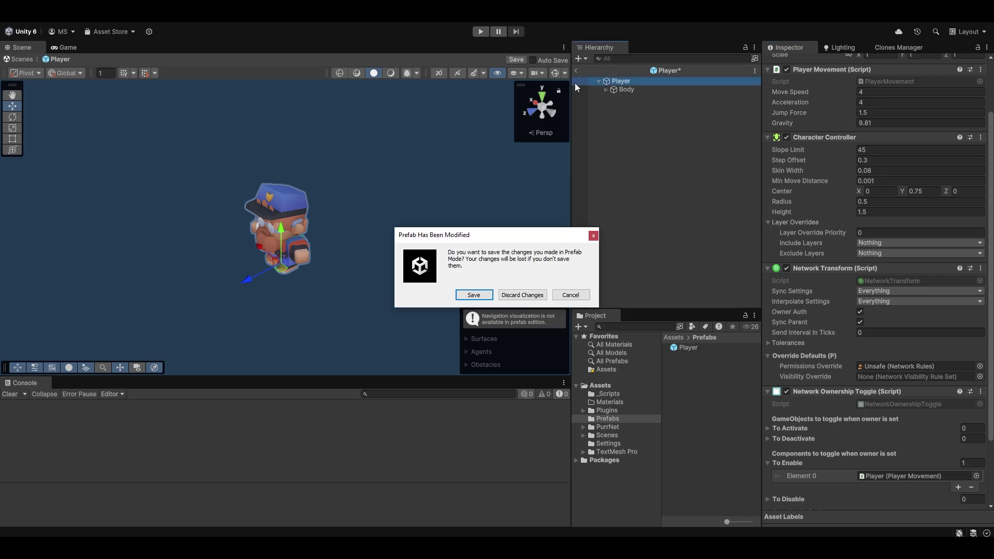
pyautogui.click(482, 293)
pyautogui.click(656, 102)
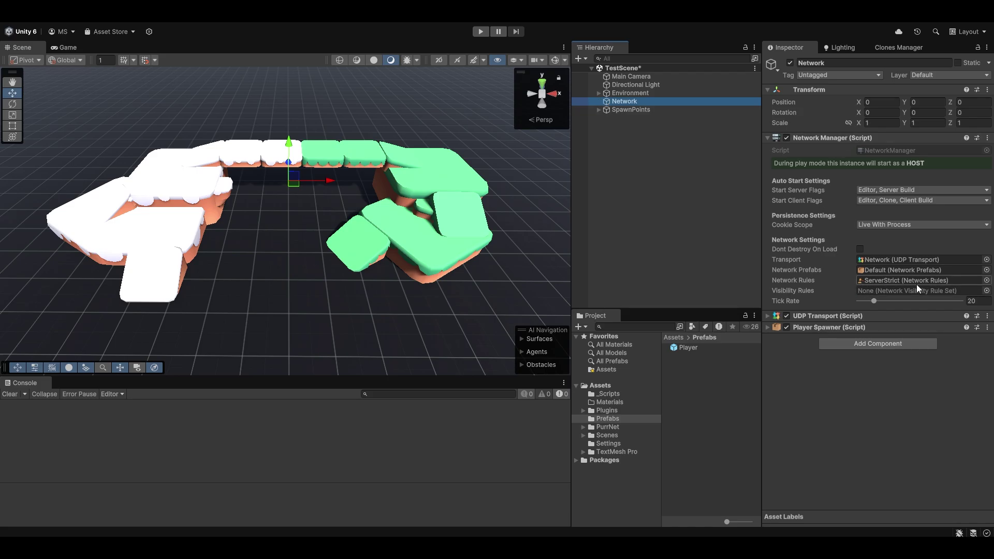
# Step: Reopen the Player prefab and collapse its Prefab Link component
pyautogui.click(722, 349)
pyautogui.doubleClick(721, 349)
pyautogui.scroll(-5, 863, 377)
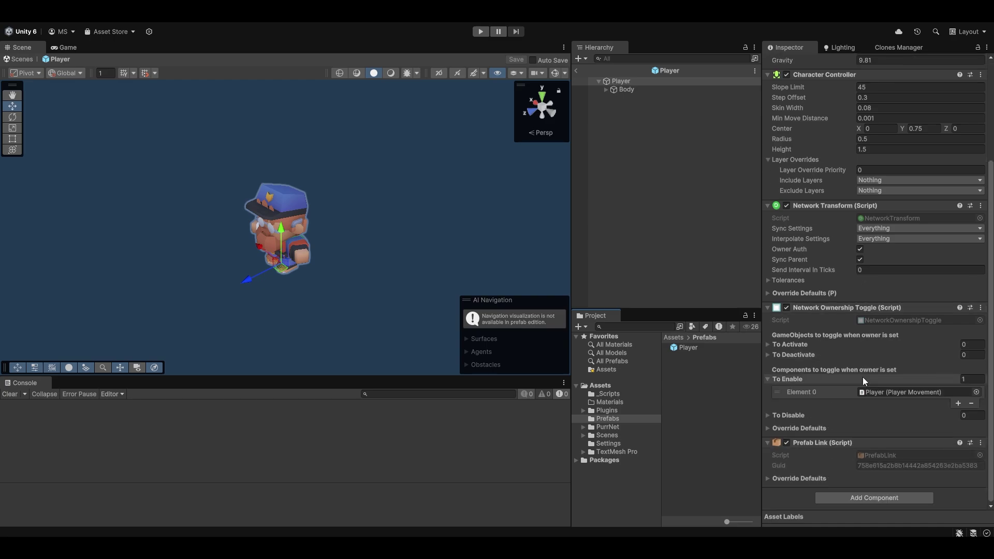
pyautogui.scroll(5, 856, 372)
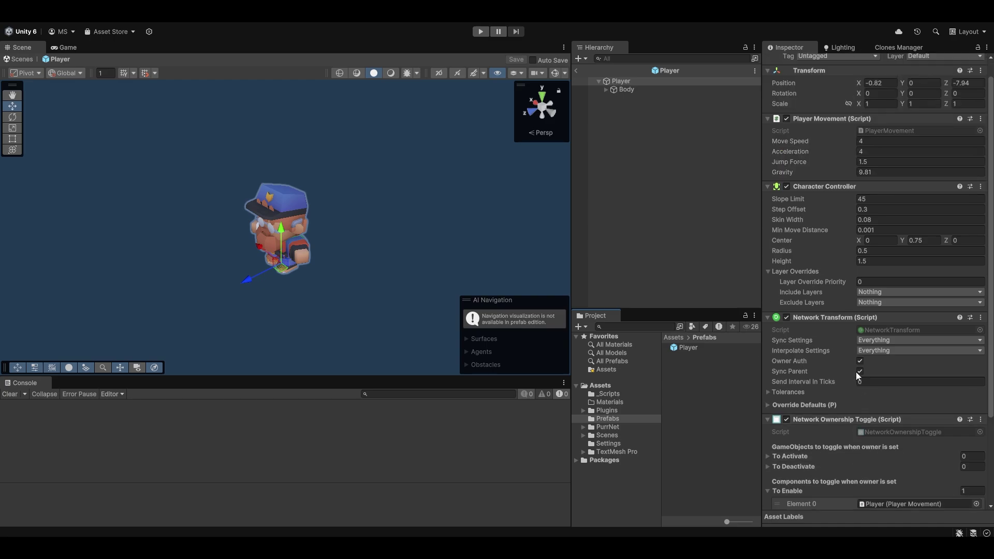
pyautogui.scroll(-4, 855, 371)
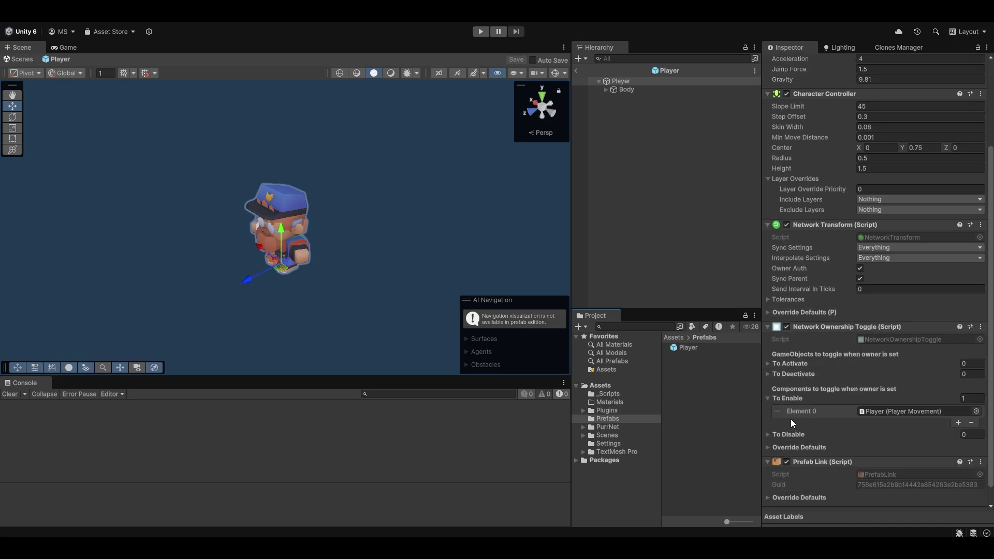
pyautogui.scroll(3, 824, 421)
pyautogui.scroll(-3, 824, 422)
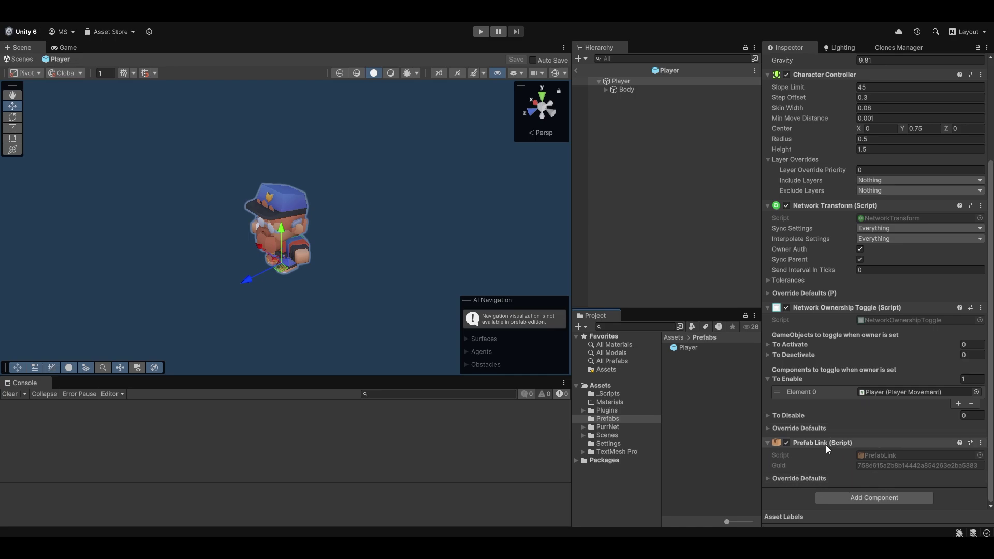
pyautogui.click(827, 444)
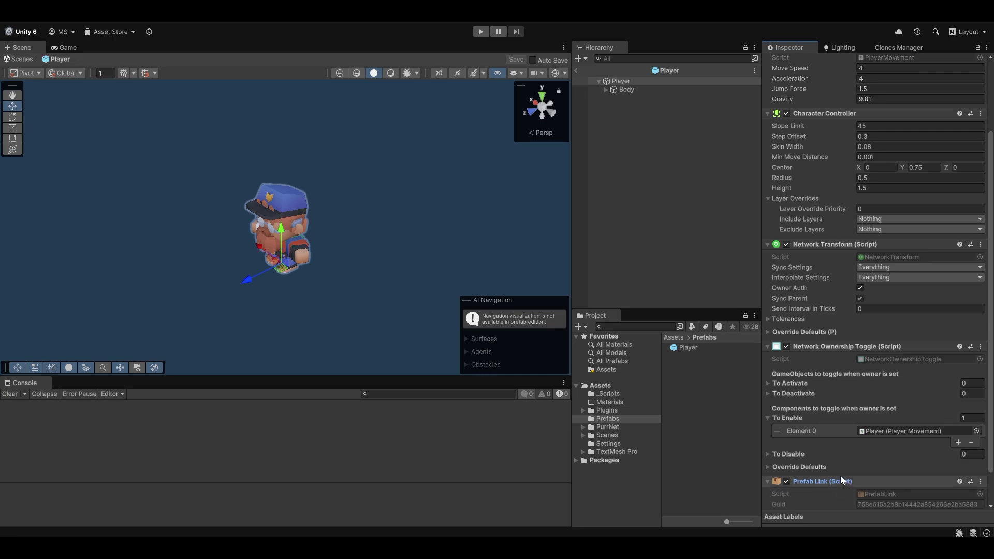
pyautogui.scroll(3, 840, 476)
pyautogui.scroll(-3, 839, 475)
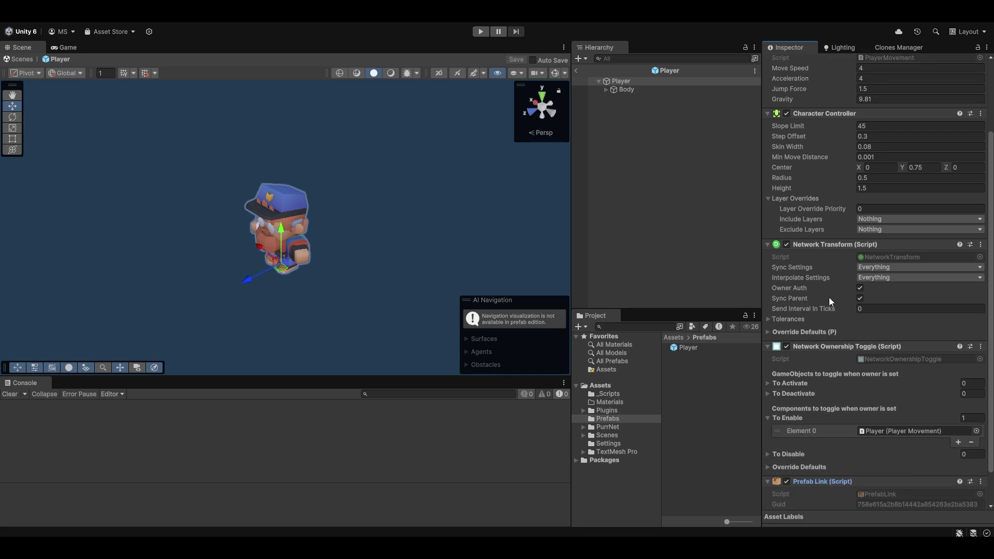
pyautogui.scroll(1, 828, 297)
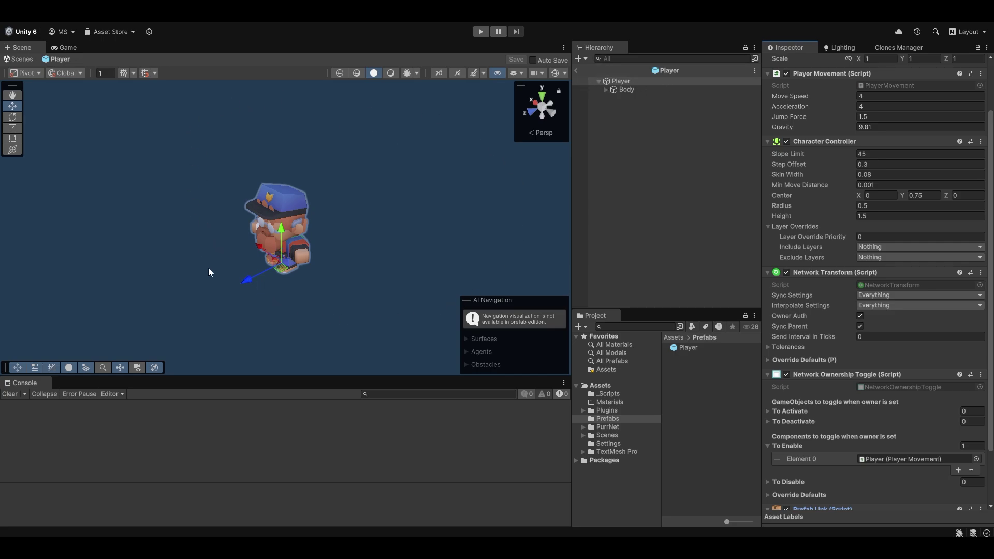
# Step: Add a Cube child to Player named PlayerCube
pyautogui.click(655, 87)
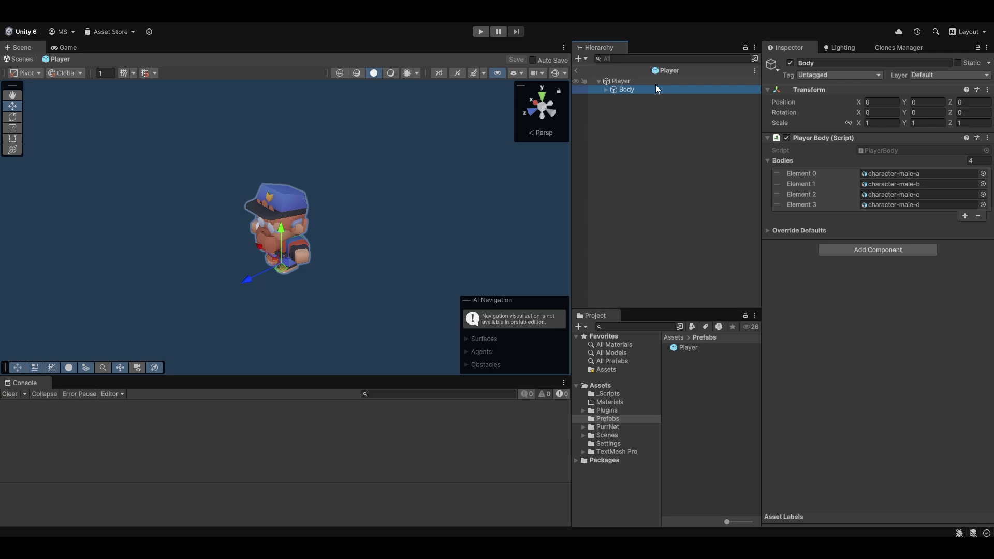
pyautogui.click(848, 250)
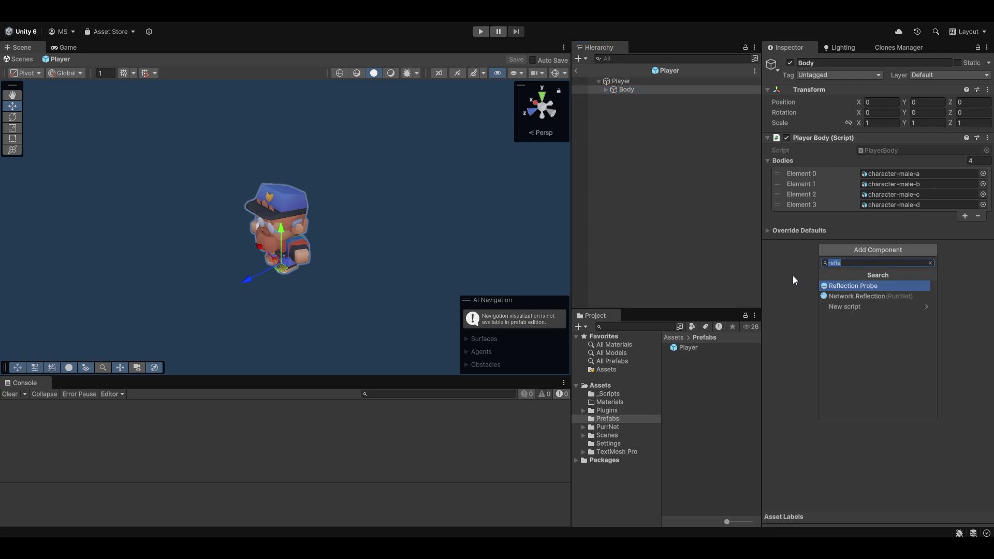
pyautogui.rightClick(645, 80)
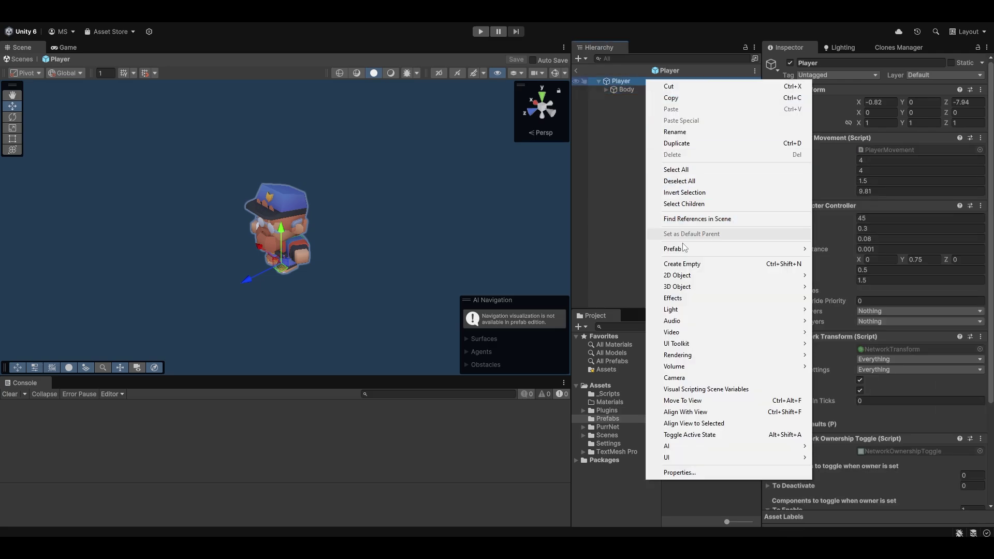
pyautogui.moveTo(678, 286)
pyautogui.click(847, 285)
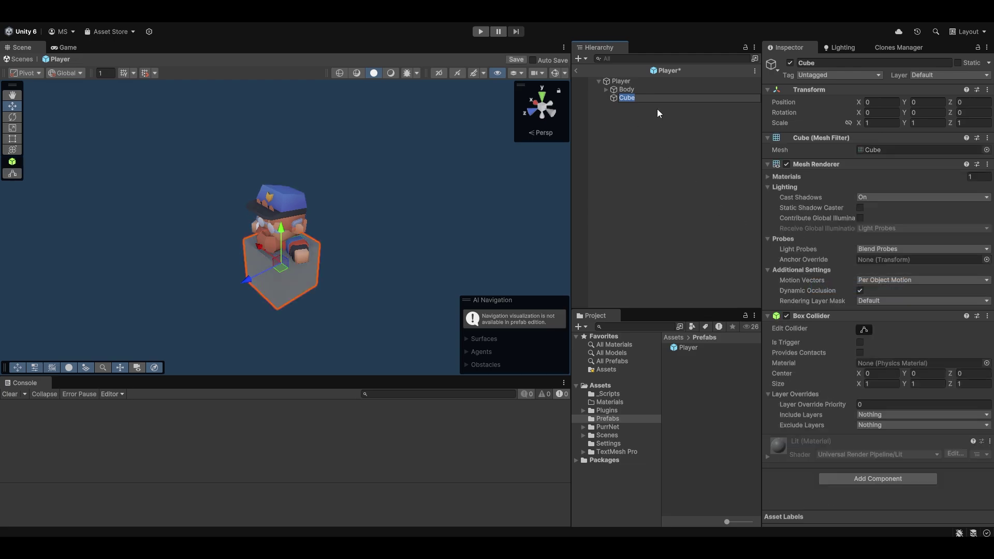
pyautogui.write('PlayerCube')
pyautogui.press('Return')
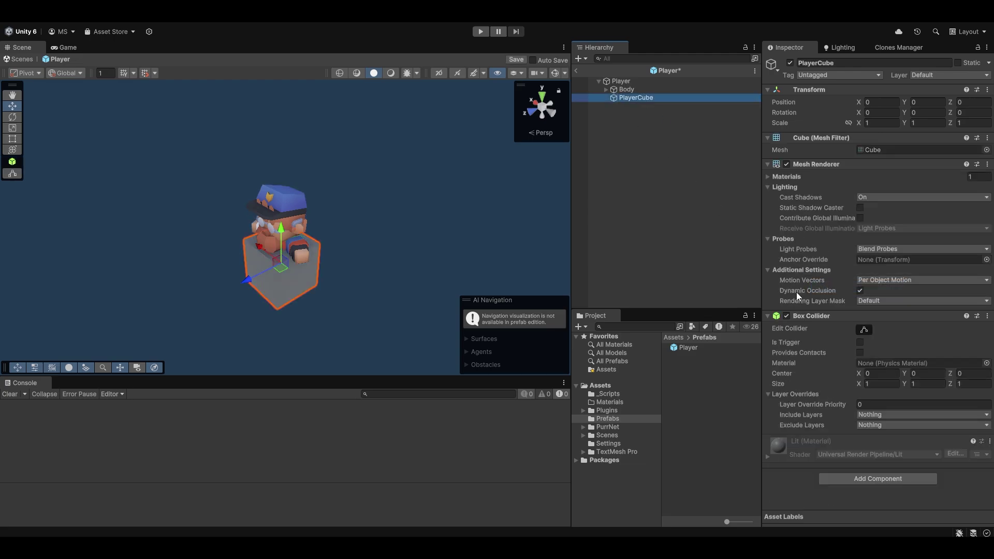
# Step: Replace PlayerCube's Box Collider with a Network Transform, save the prefab, and enter Play mode
pyautogui.rightClick(970, 316)
pyautogui.click(888, 339)
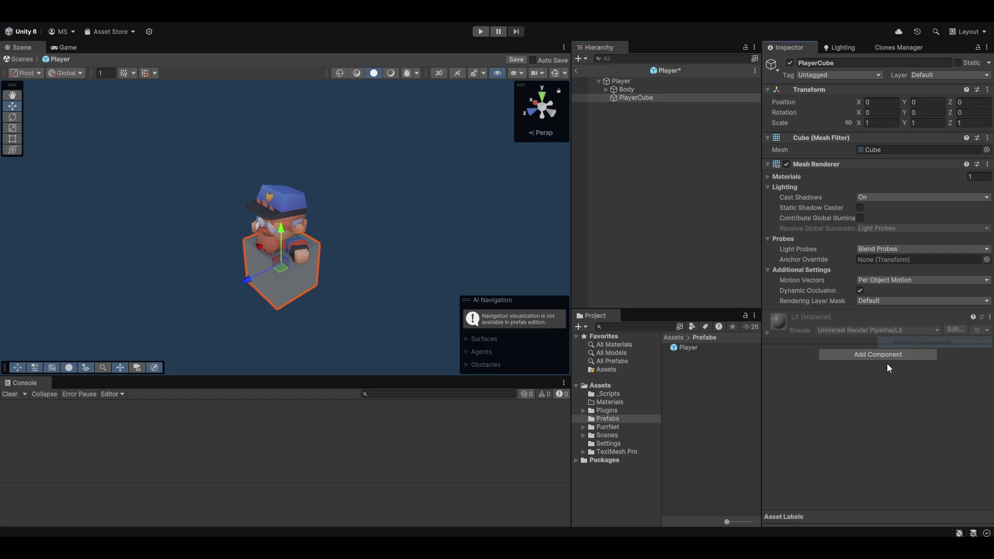
pyautogui.click(880, 354)
pyautogui.write('network trans')
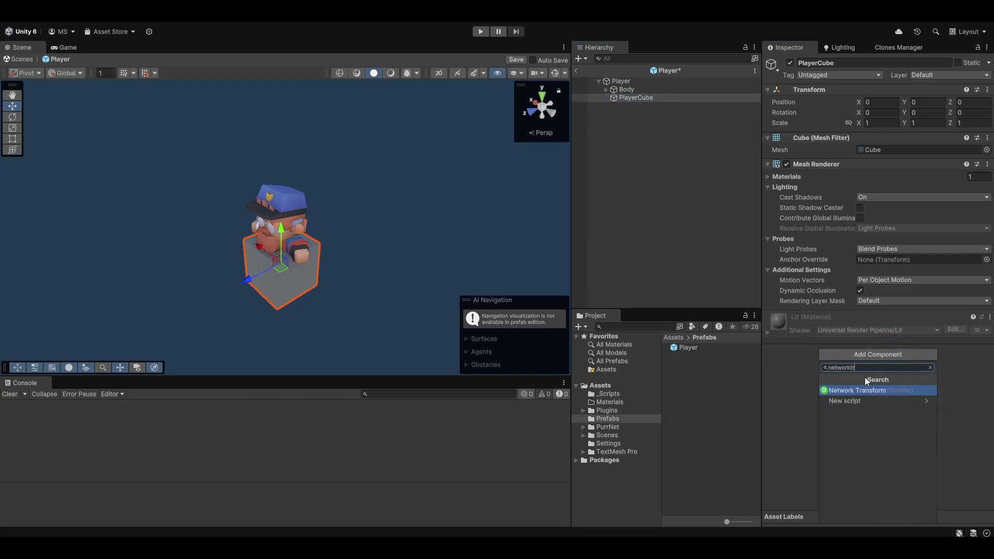
pyautogui.press('Return')
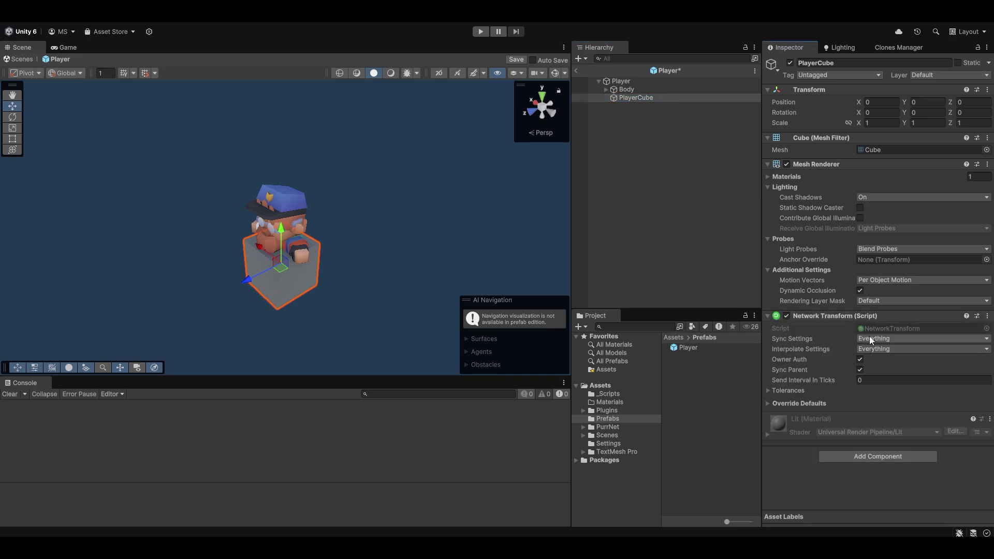
pyautogui.hotkey('ctrl', 's')
pyautogui.click(481, 31)
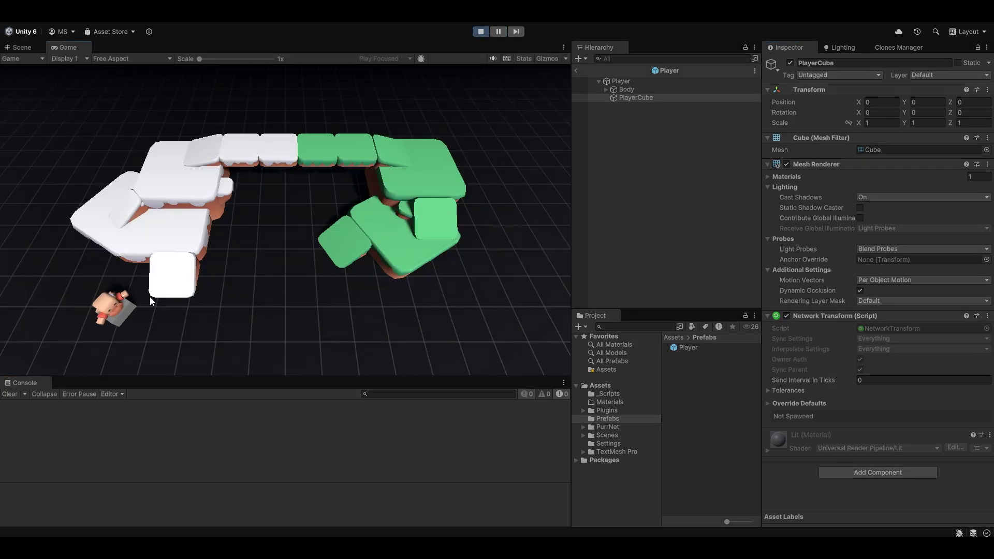
# Step: Move PlayerCube out of Player(Clone) to the scene root and walk the character right
pyautogui.click(575, 70)
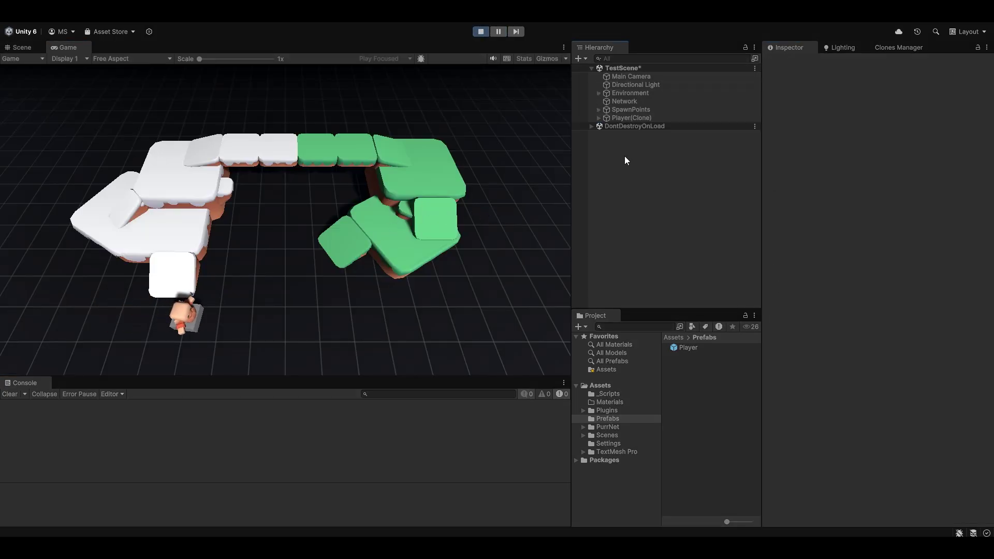
pyautogui.click(598, 118)
pyautogui.moveTo(632, 136); pyautogui.dragTo(623, 114)
pyautogui.click(274, 237)
pyautogui.press('d')
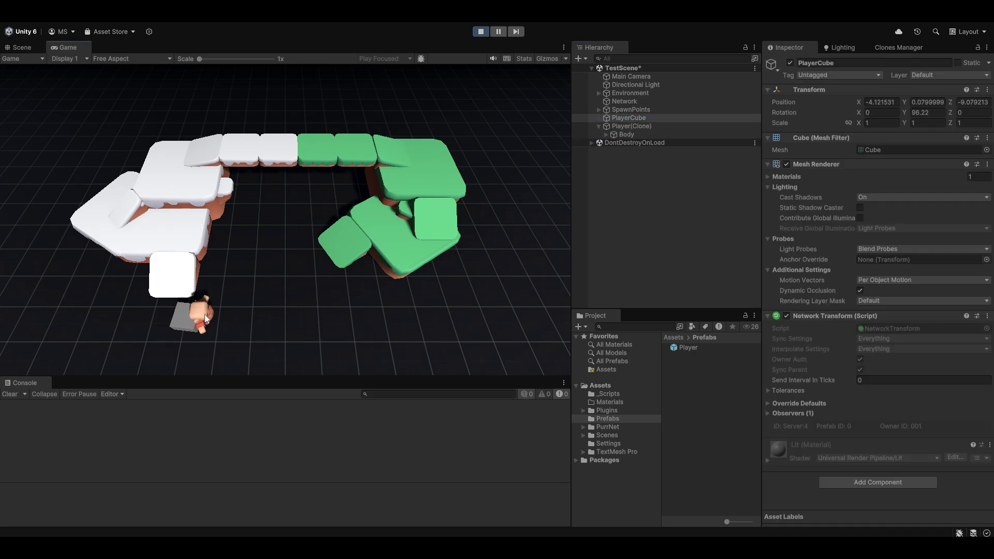
pyautogui.press('d')
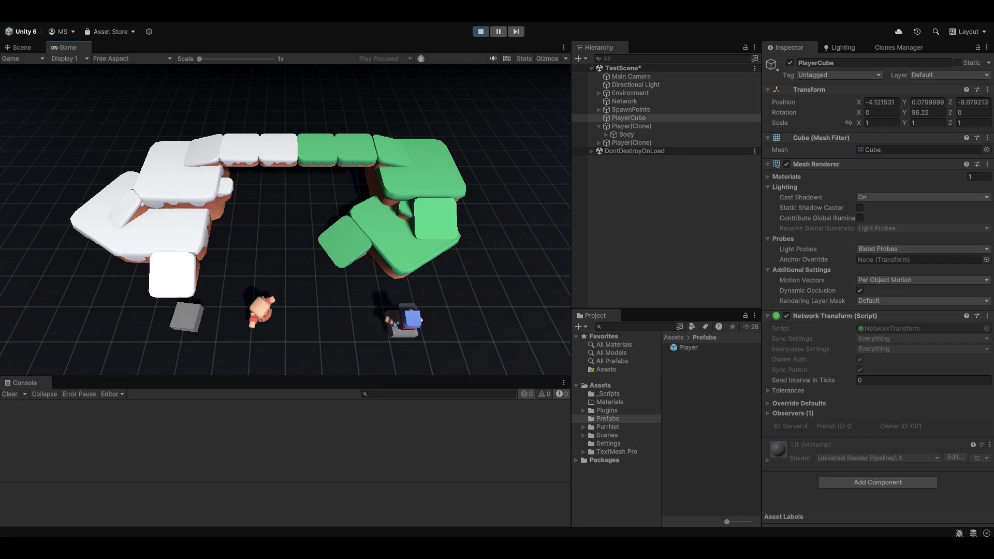
# Step: Check PlayerCube in the ParrelSync clone editor, then stop Play mode
pyautogui.hotkey('alt', 'Tab')
pyautogui.moveTo(36, 144); pyautogui.dragTo(470, 95)
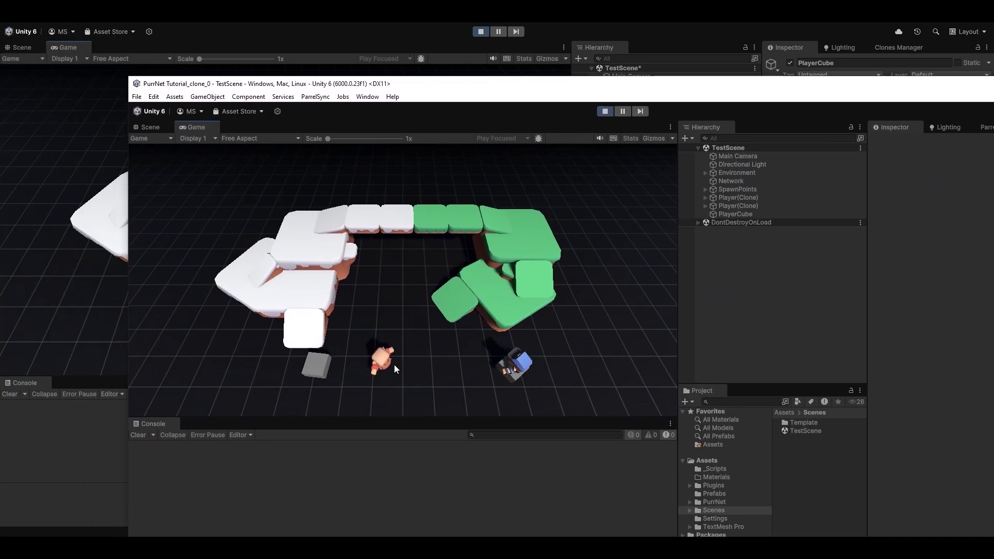
pyautogui.click(734, 213)
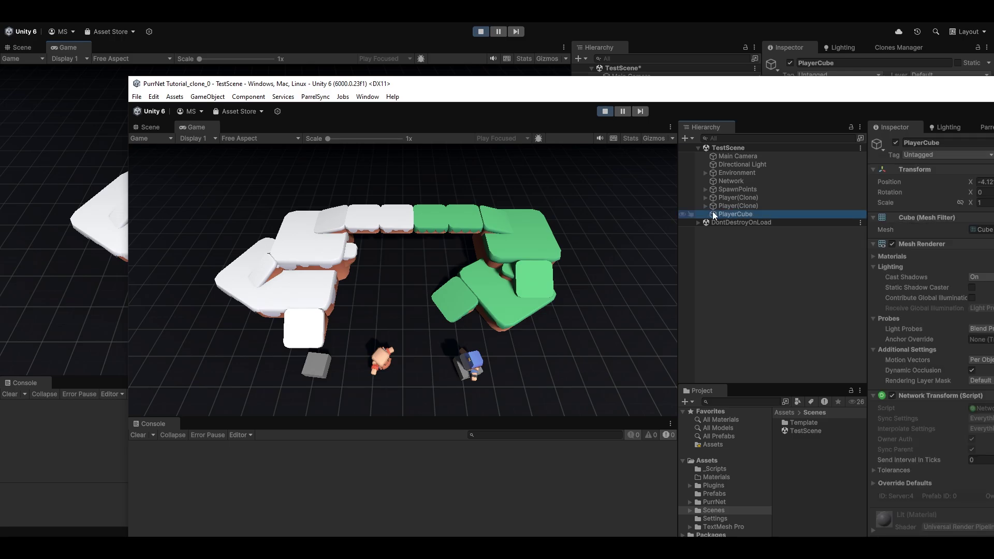
pyautogui.click(517, 251)
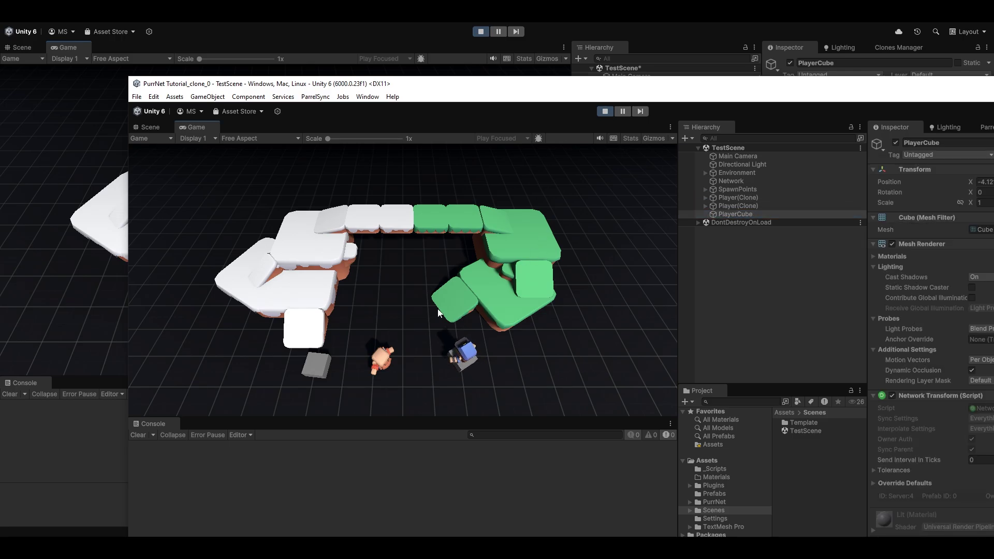
pyautogui.press('super+Down')
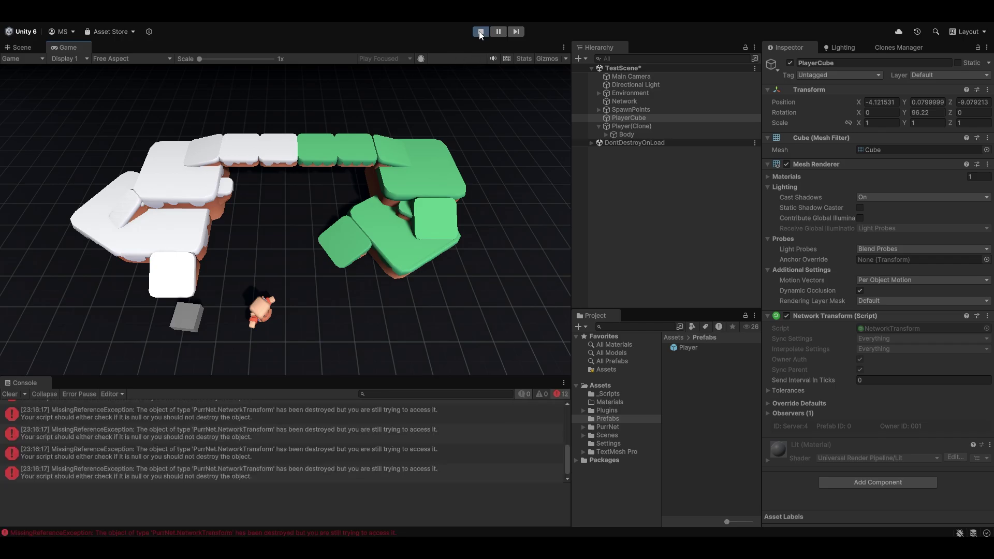
pyautogui.hotkey('ctrl', 'p')
# Step: Open the Player prefab, select its PlayerCube child, and expand its network Override Defaults
pyautogui.doubleClick(686, 347)
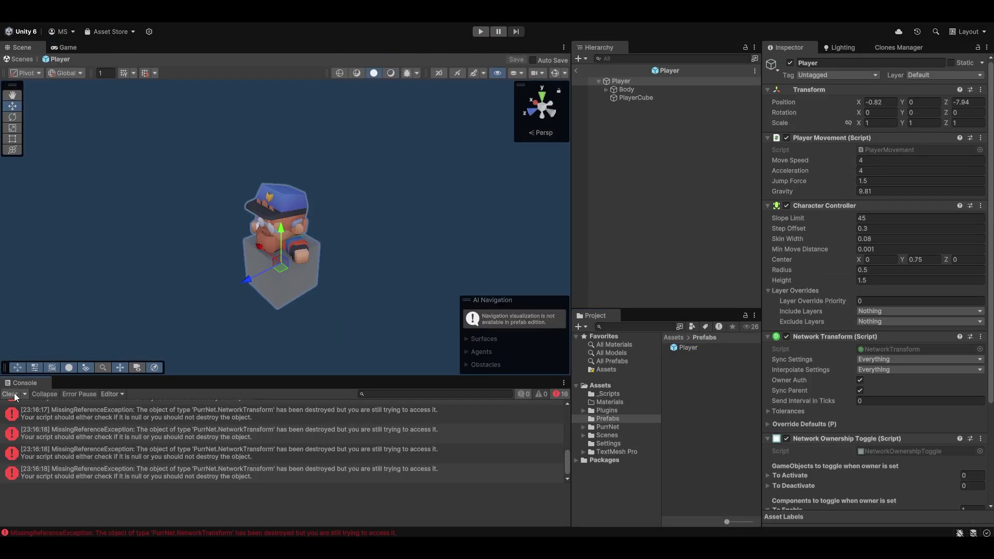
pyautogui.click(635, 88)
pyautogui.click(670, 98)
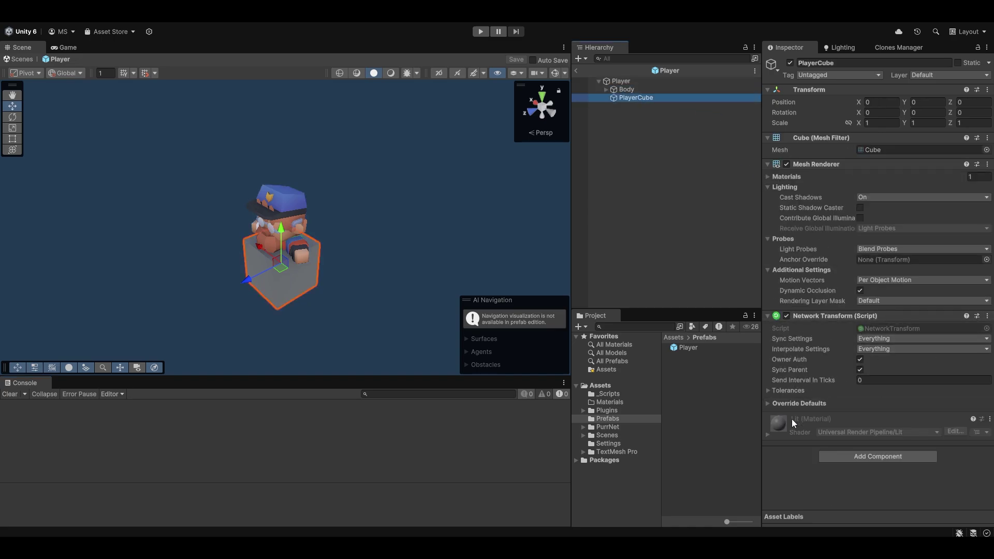
pyautogui.click(801, 405)
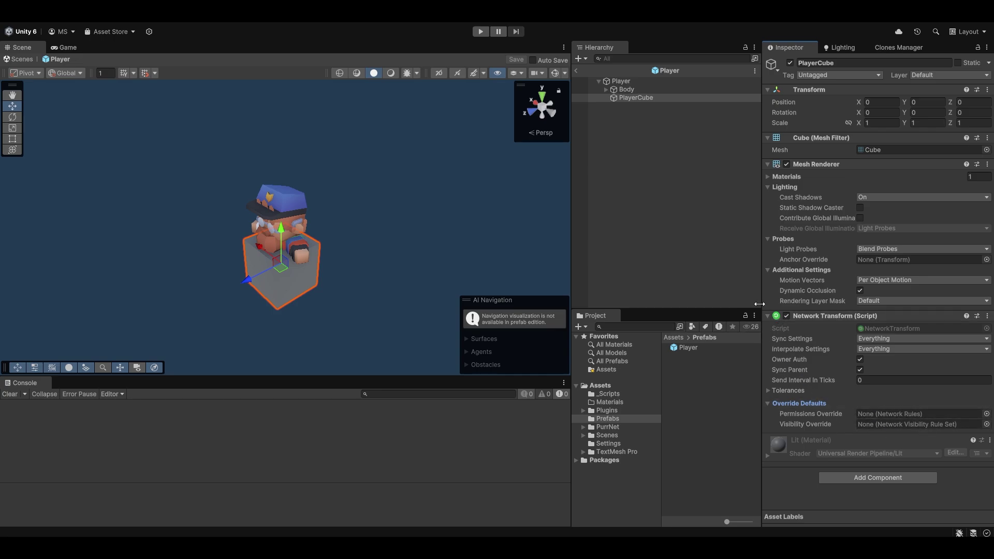
# Step: Delete PlayerCube from the Player prefab
pyautogui.click(689, 98)
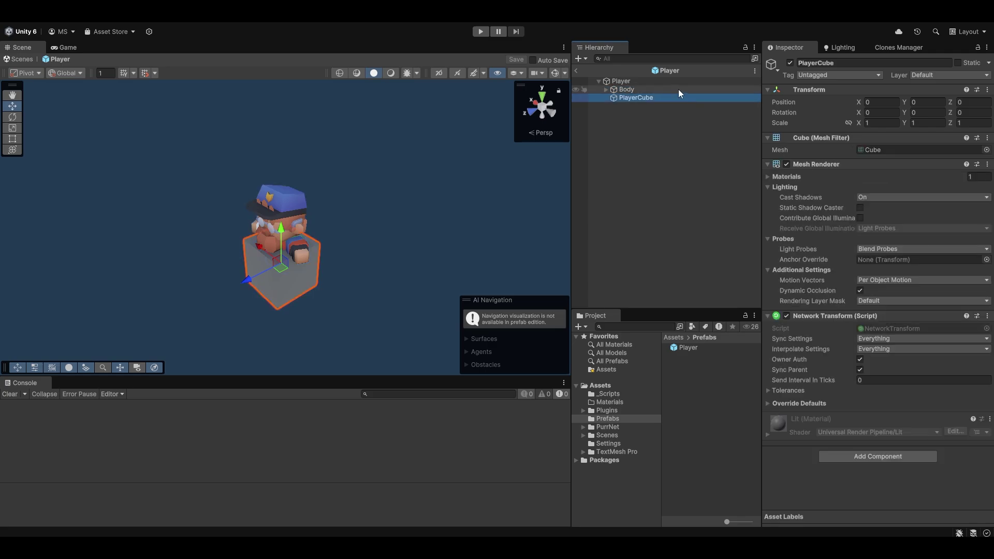
pyautogui.press('Delete')
pyautogui.click(676, 81)
# Step: Back in TestScene, change the Network object's Network Rules from ServerStrict to Unsafe
pyautogui.click(576, 71)
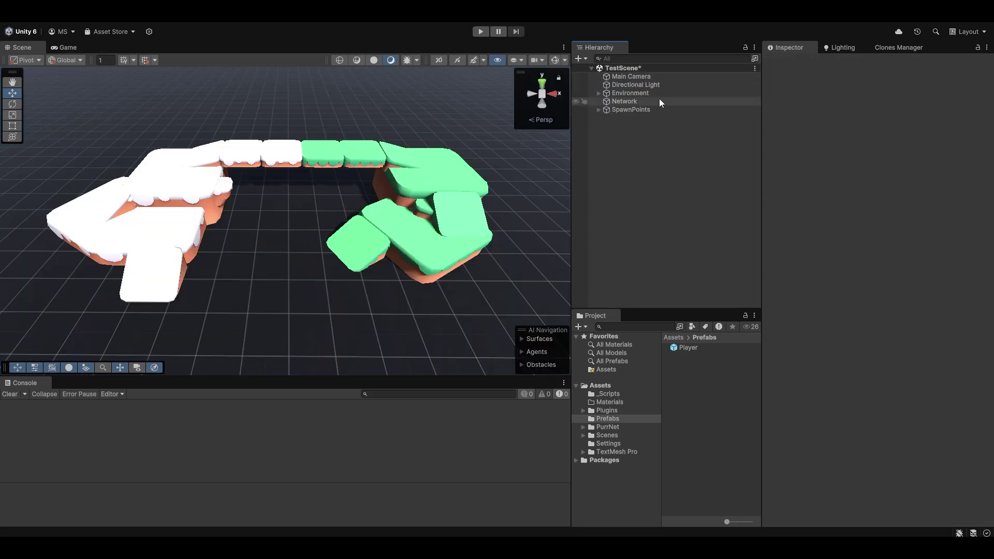
pyautogui.click(659, 100)
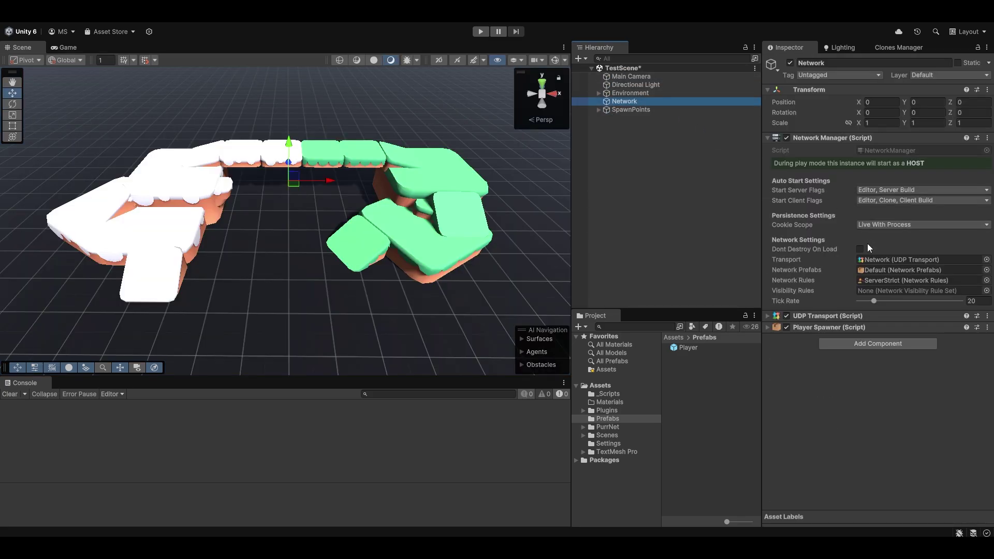
pyautogui.click(986, 280)
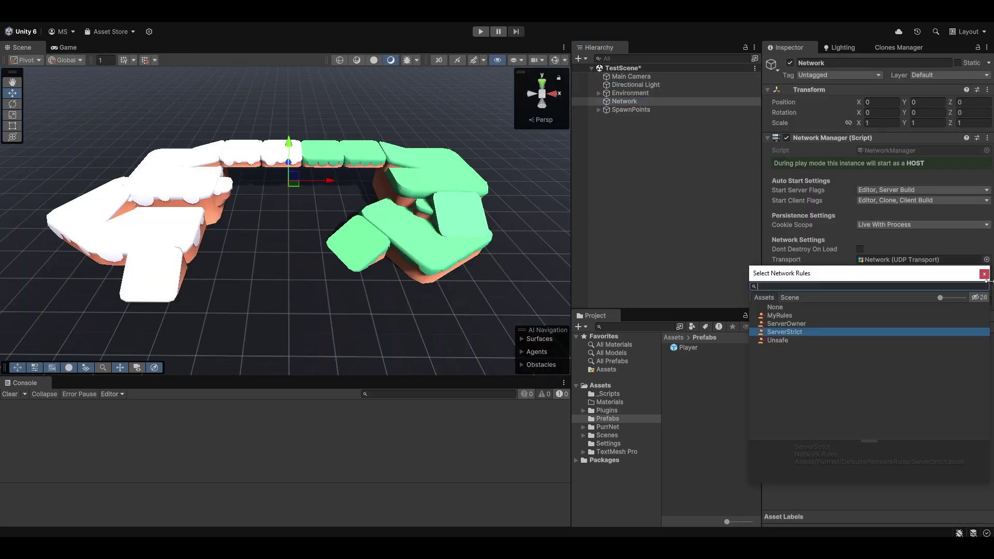
pyautogui.doubleClick(791, 342)
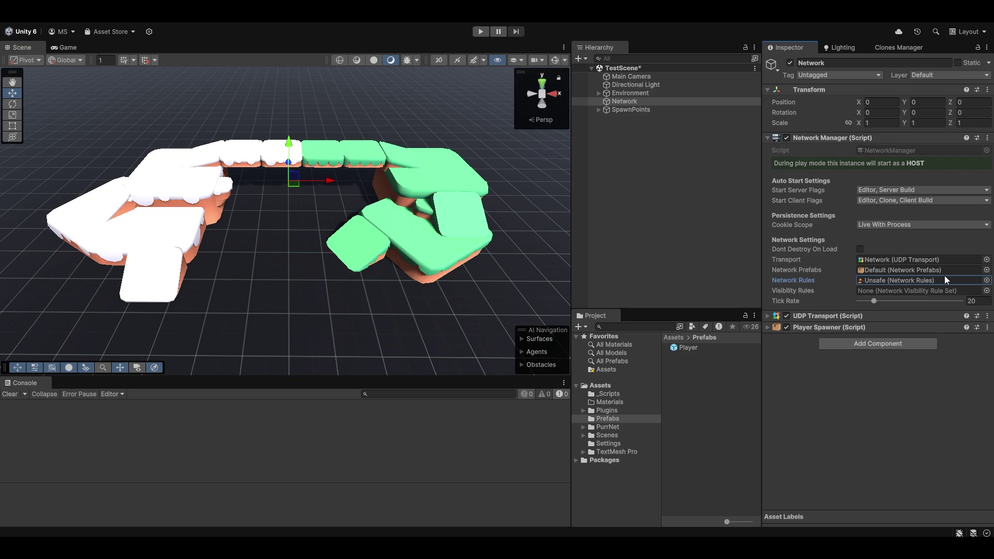